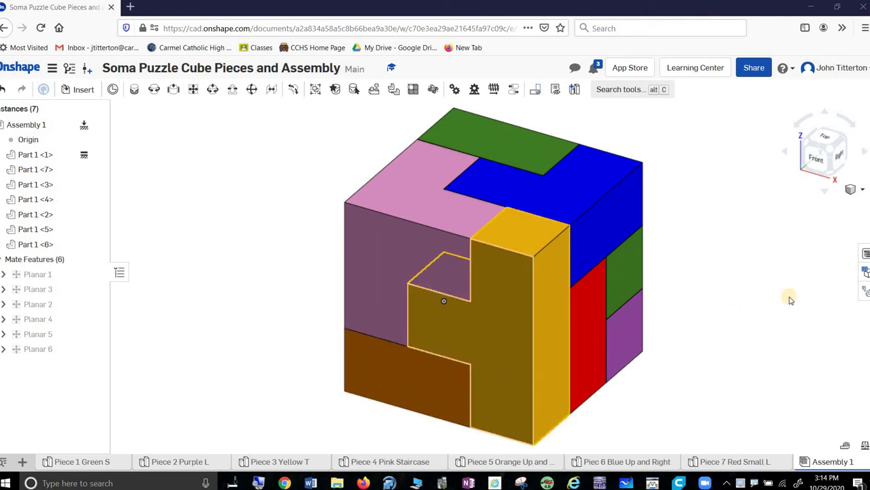
Step: Inspect the assembly's Explode 1 exploded view with the pieces spread apart
click(865, 291)
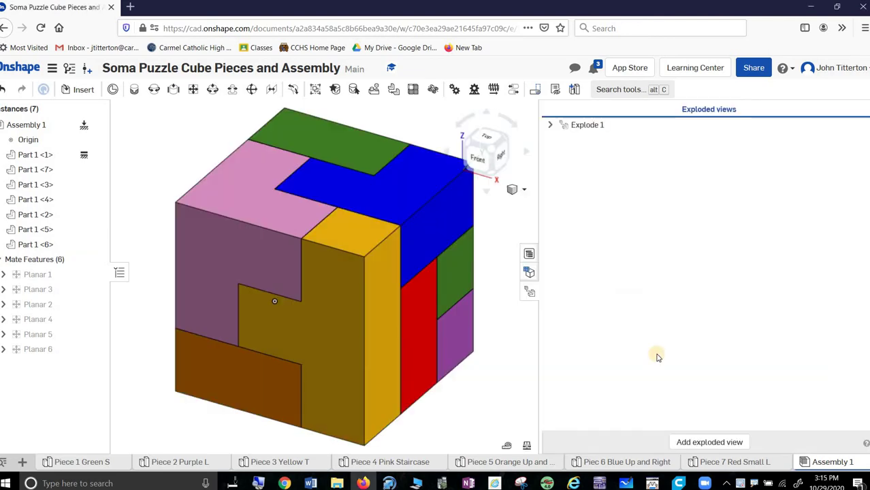
click(599, 126)
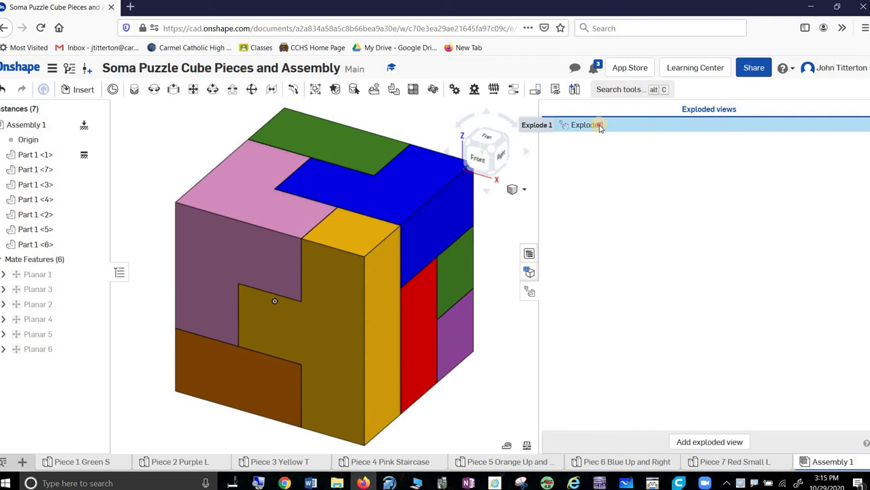
double_click(599, 126)
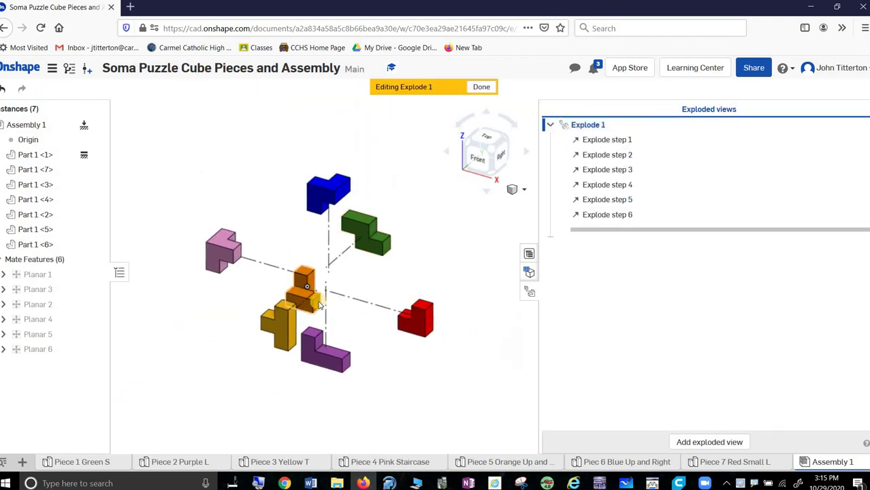
click(480, 87)
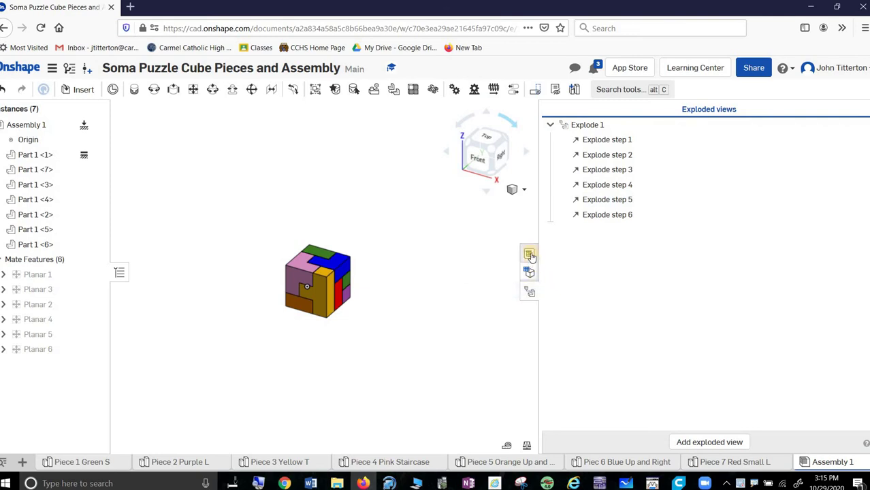
Step: Review the six-item bill of materials, then switch to the Piece 1 Green S part studio
click(530, 293)
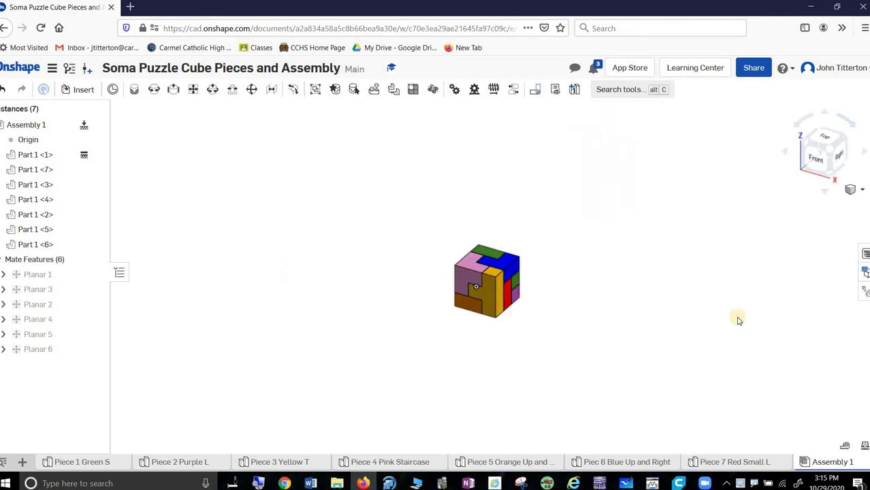
click(865, 255)
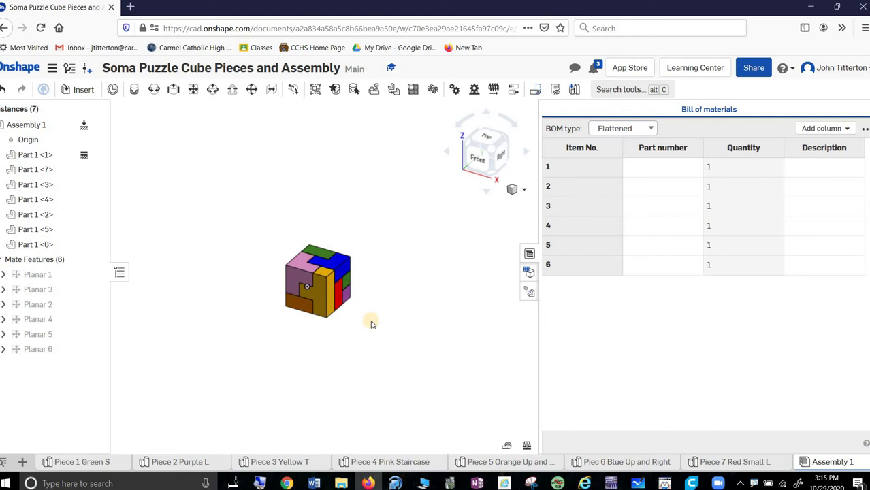
click(82, 462)
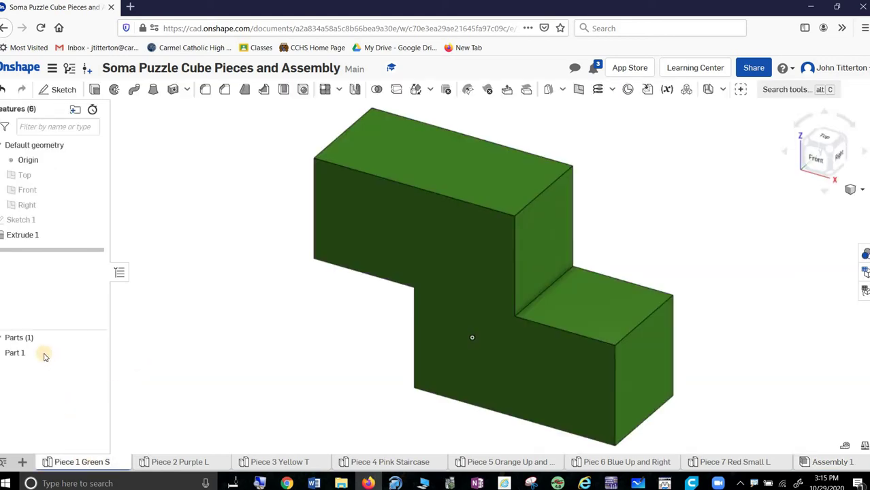
Step: In the green part's Properties, enter description 'Green S' and part number 'Part 1', then apply
right_click(39, 352)
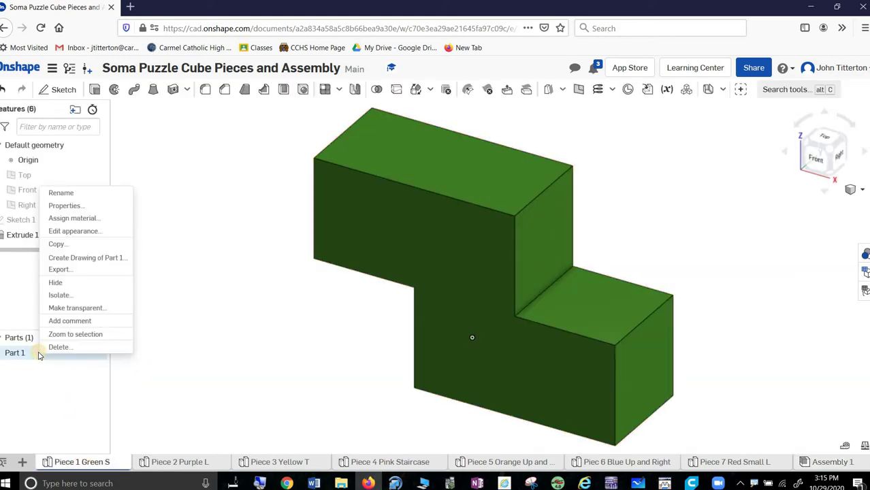
click(66, 205)
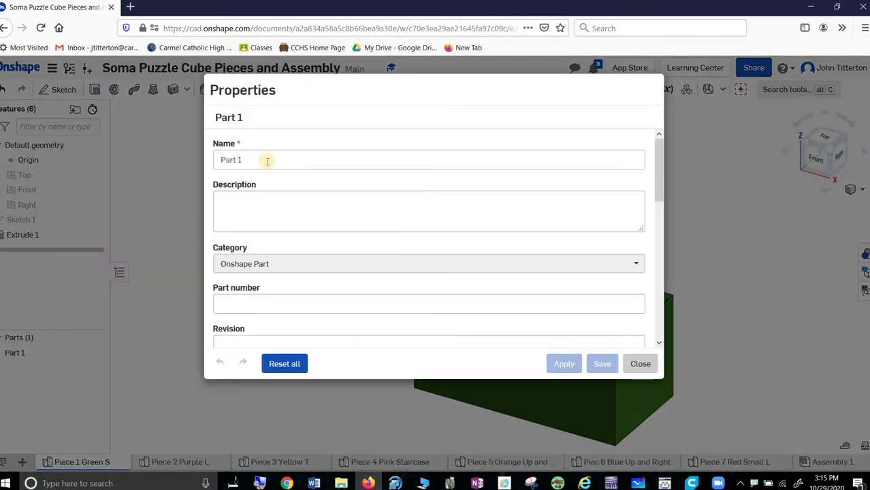
click(267, 200)
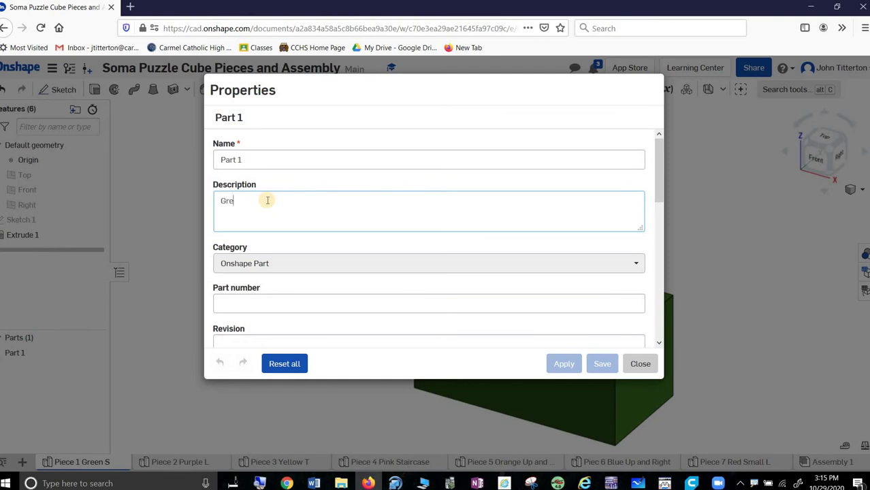
text(Green S)
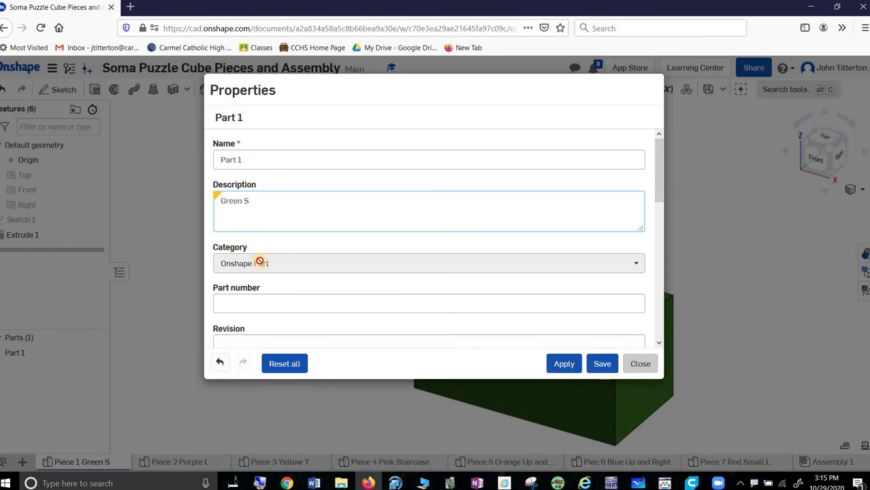
click(260, 300)
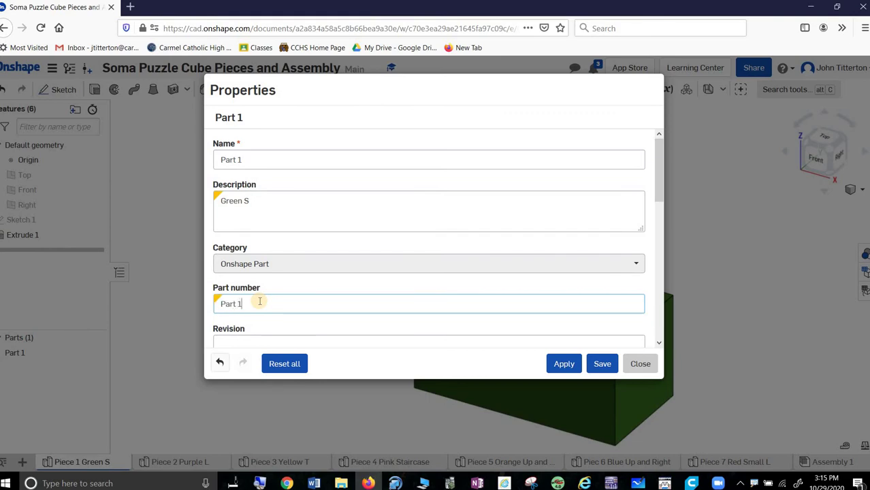
scroll(260, 303, down, 2)
scroll(260, 303, down, 4)
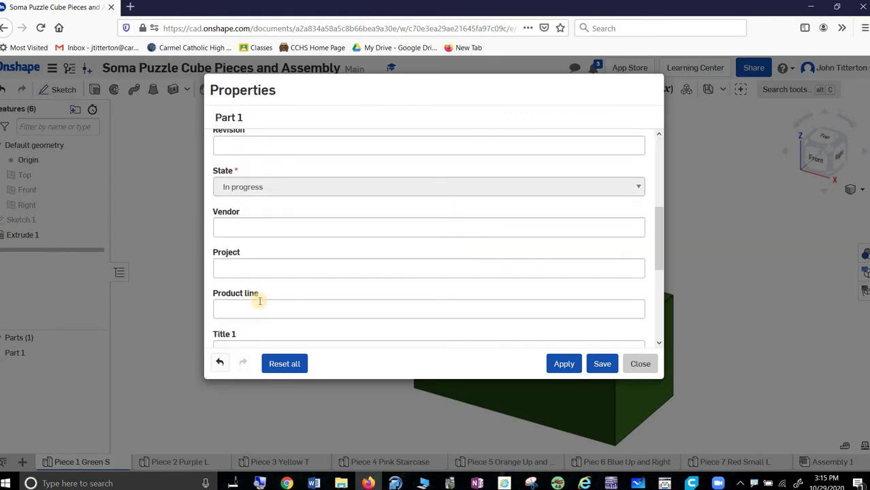
scroll(272, 295, down, 2)
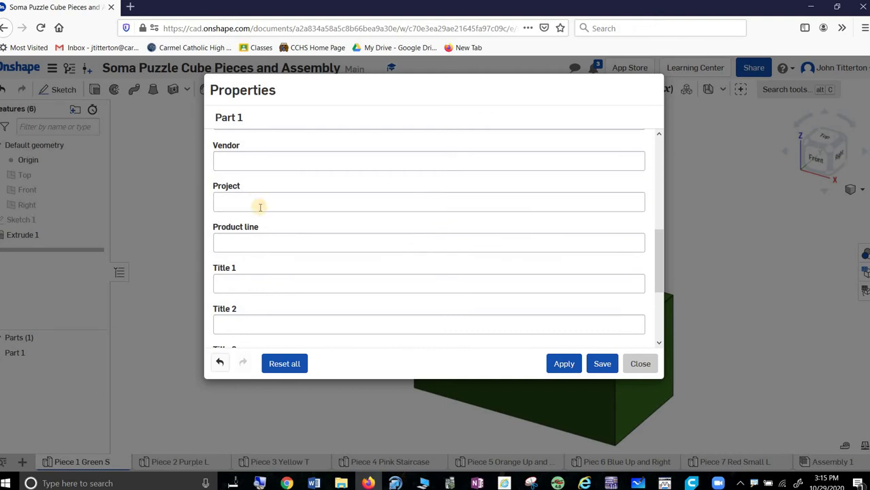
scroll(334, 256, down, 4)
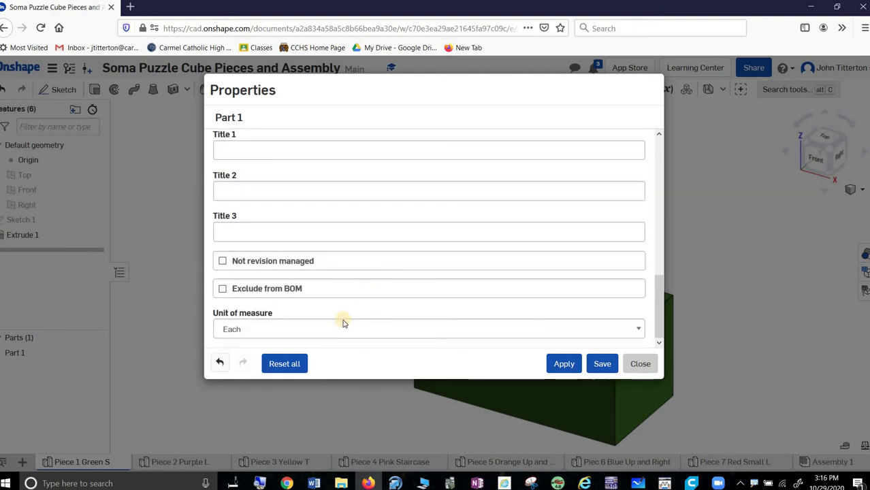
scroll(332, 290, up, 10)
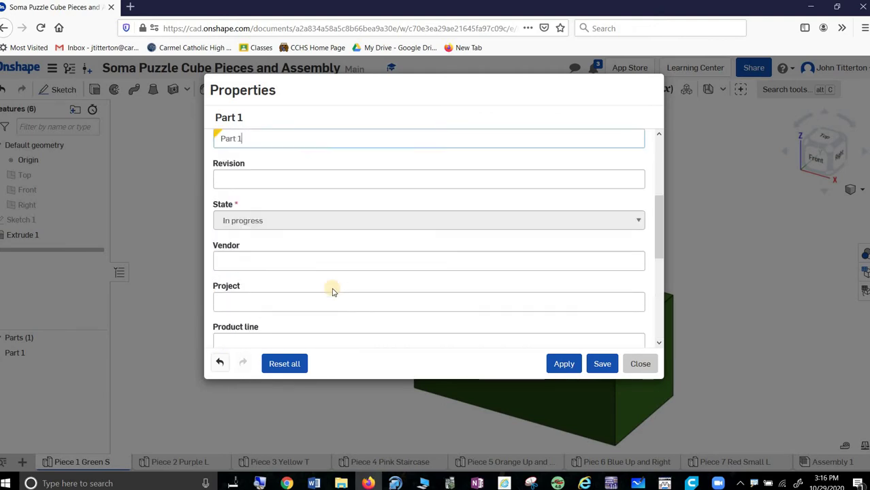
click(569, 363)
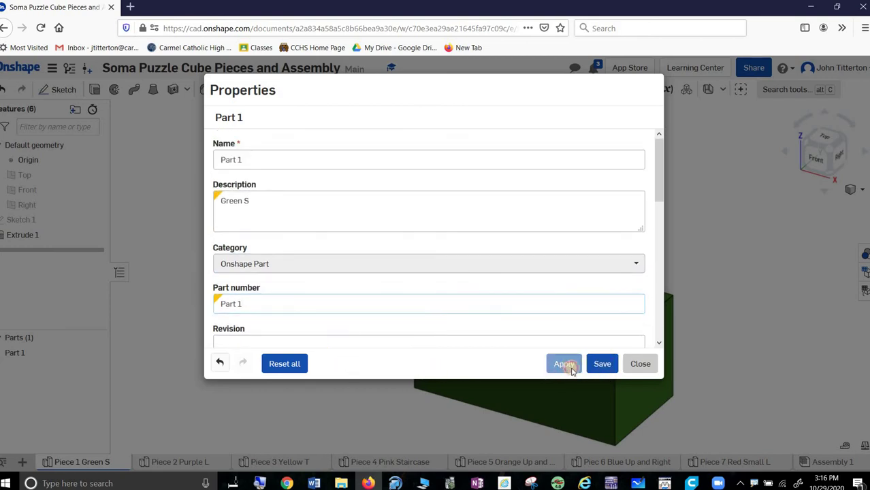
click(635, 363)
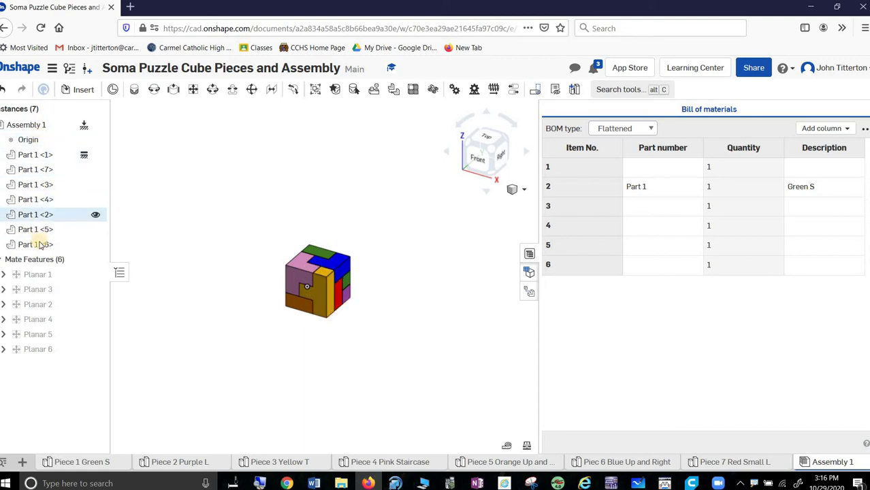
Step: Identify the Green S piece in the cube as BOM item 2
click(580, 191)
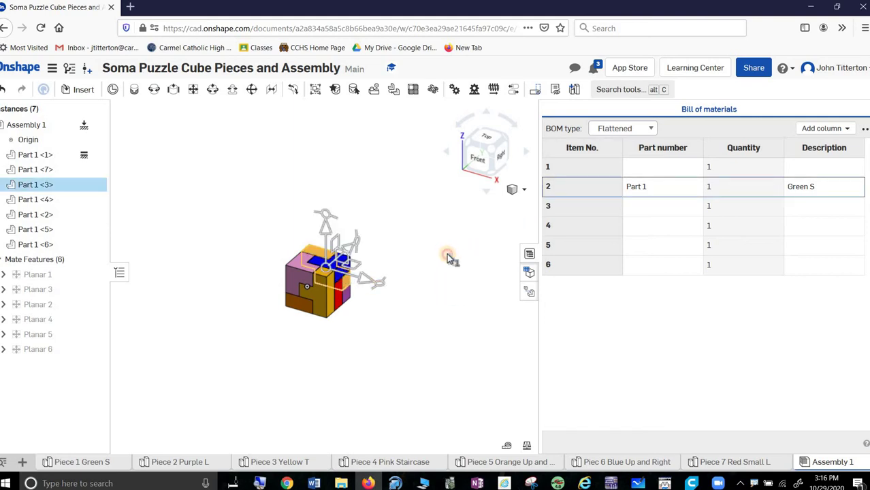
click(447, 255)
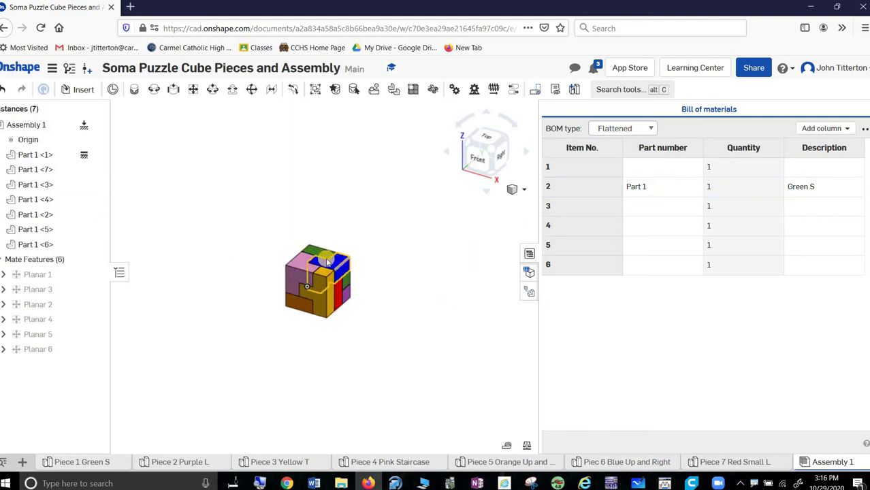
scroll(313, 271, up, 2)
scroll(313, 271, up, 2)
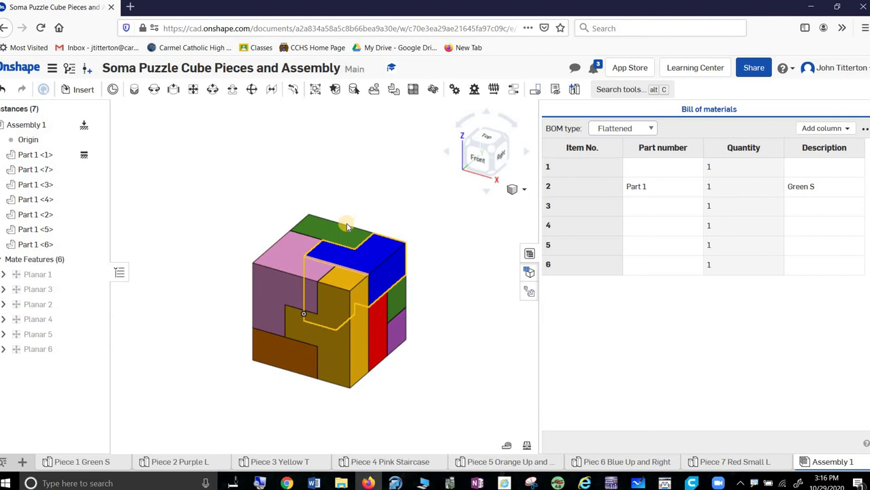
click(342, 230)
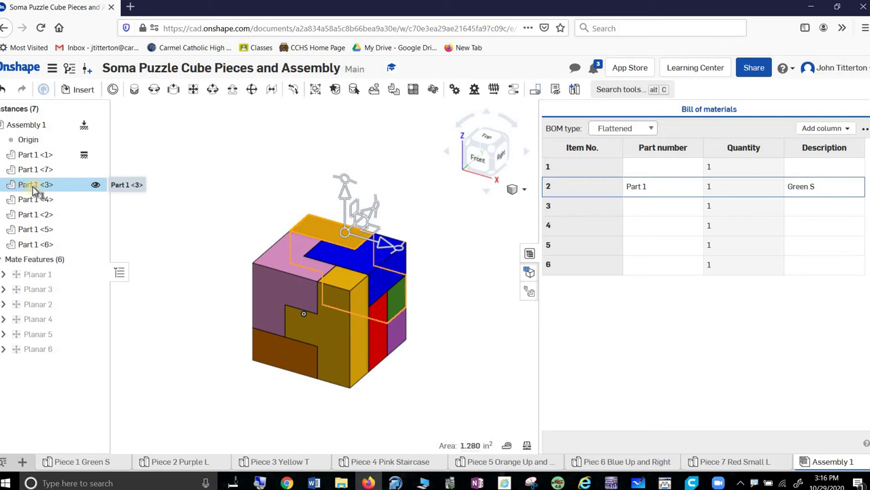
Step: Move instance Part 1 <3> to the top of the Instances list, verify it, and reload
drag(33, 191, 48, 155)
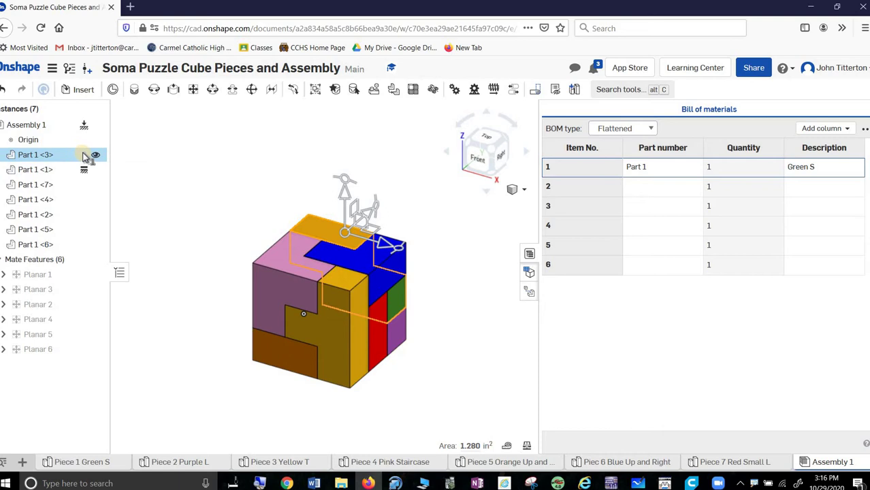
click(96, 156)
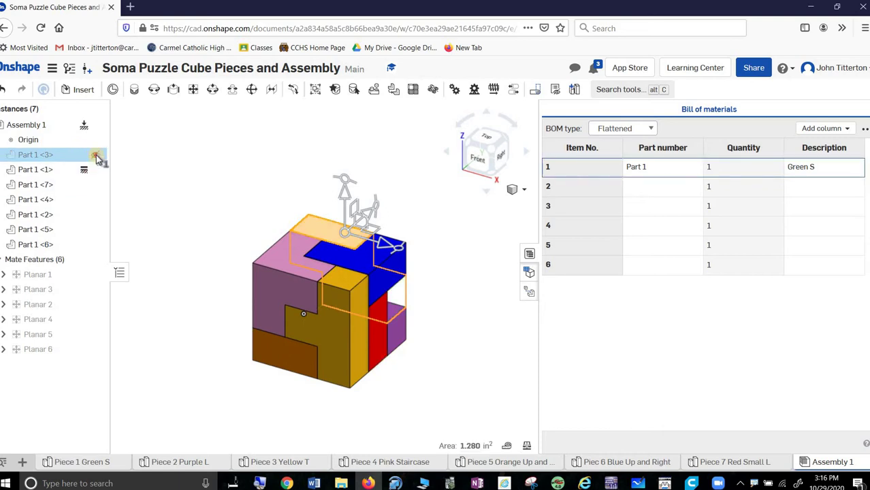
click(95, 155)
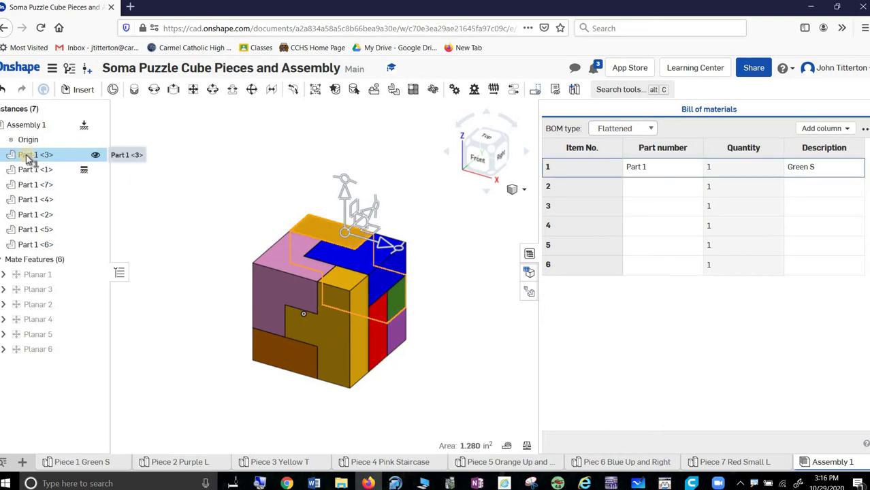
click(27, 156)
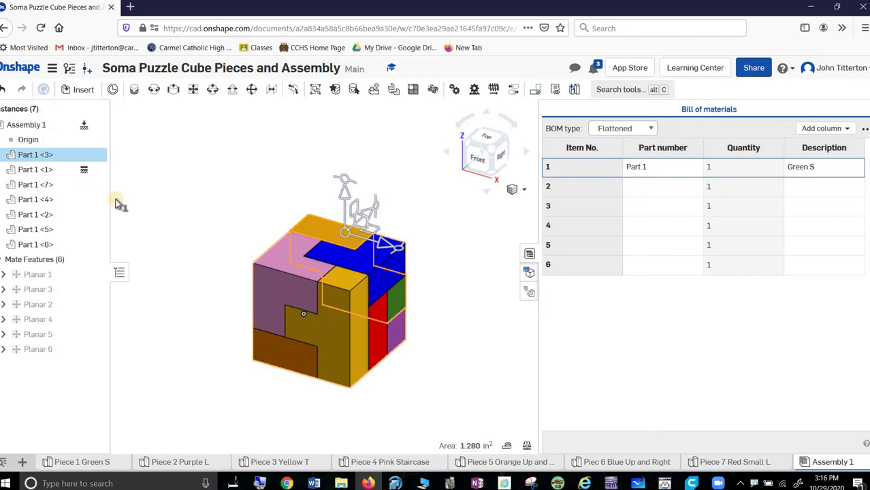
click(41, 29)
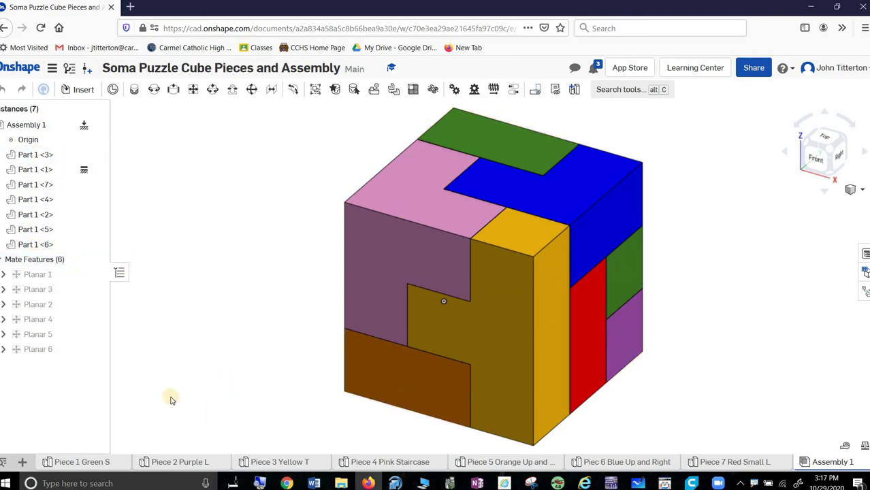
Step: Set the purple L part's name to 'Part 2', description 'Purple L', part number 'Part 2'
click(172, 462)
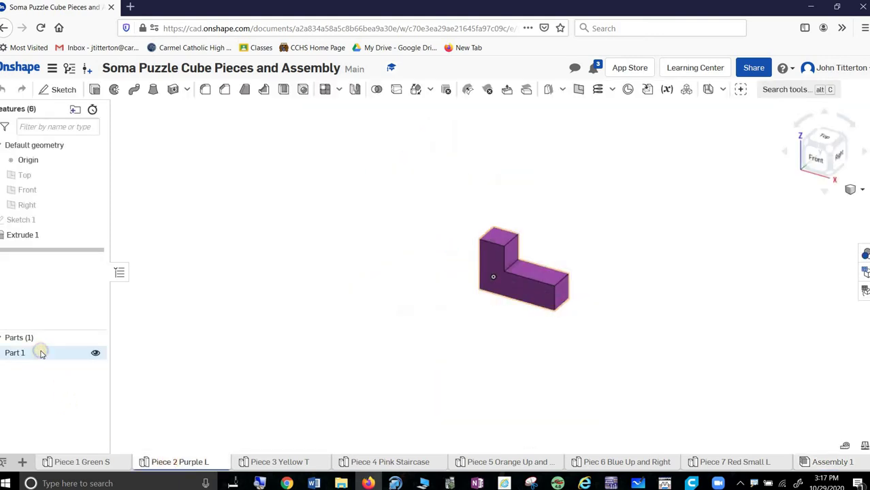
right_click(39, 352)
click(76, 204)
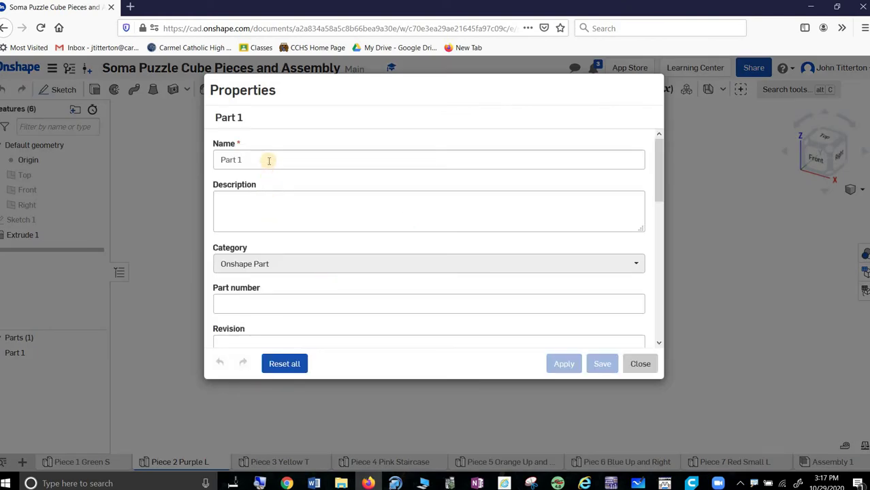
click(269, 160)
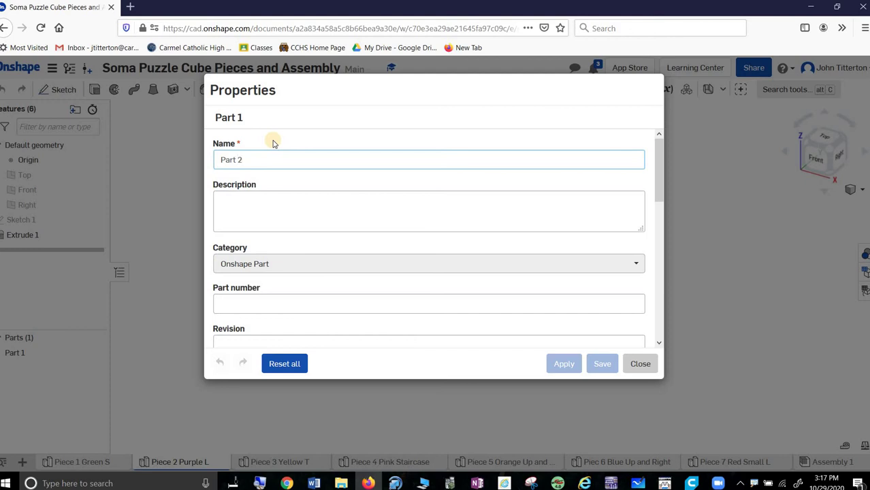
click(268, 213)
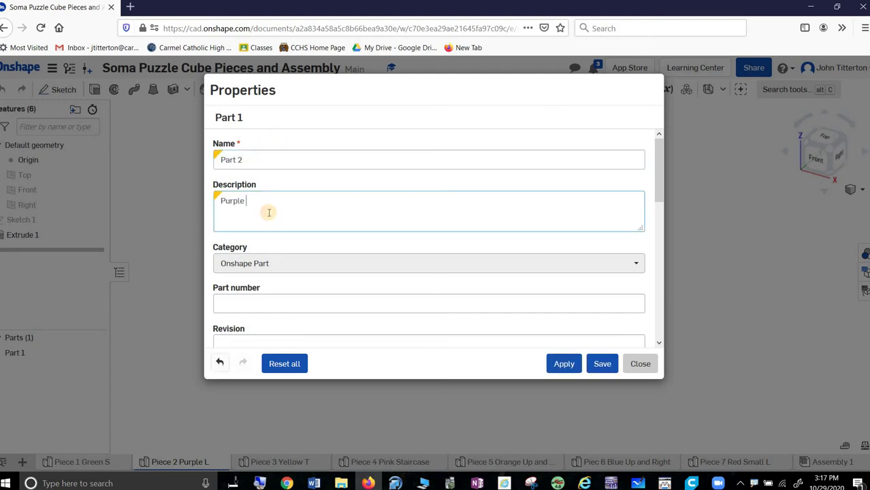
click(281, 302)
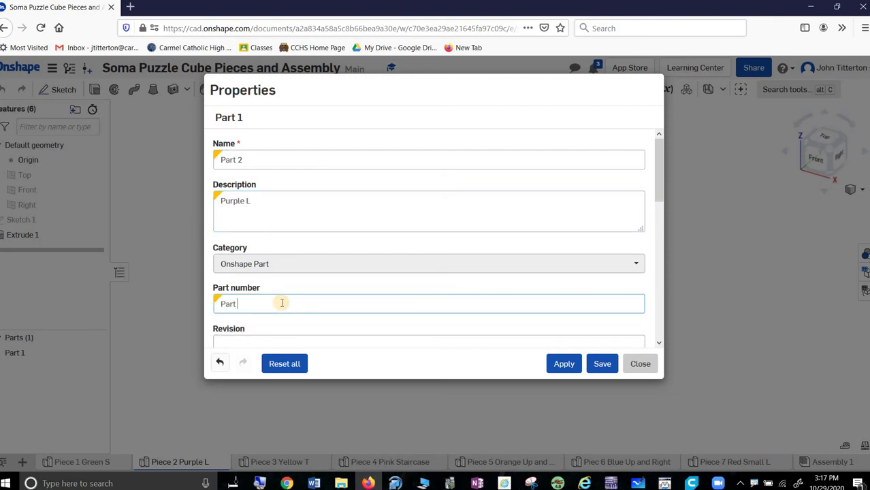
scroll(514, 246, down, 5)
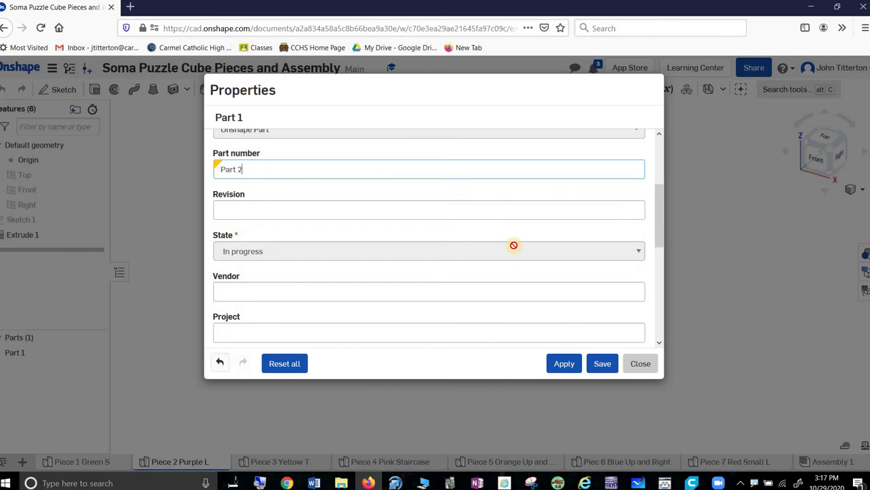
scroll(515, 246, up, 3)
scroll(515, 248, down, 4)
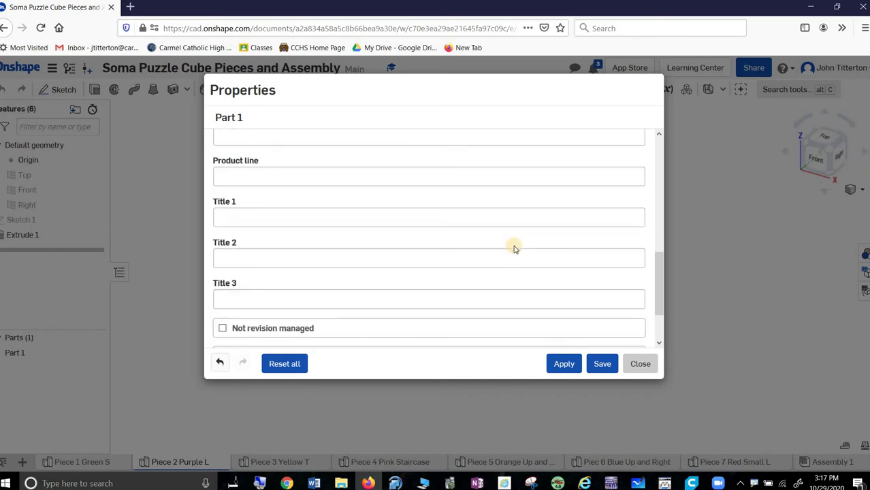
click(567, 362)
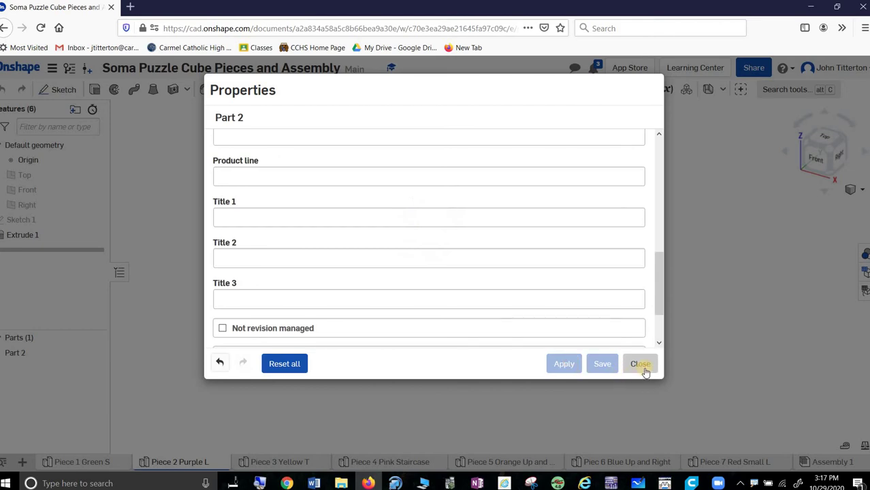
click(640, 365)
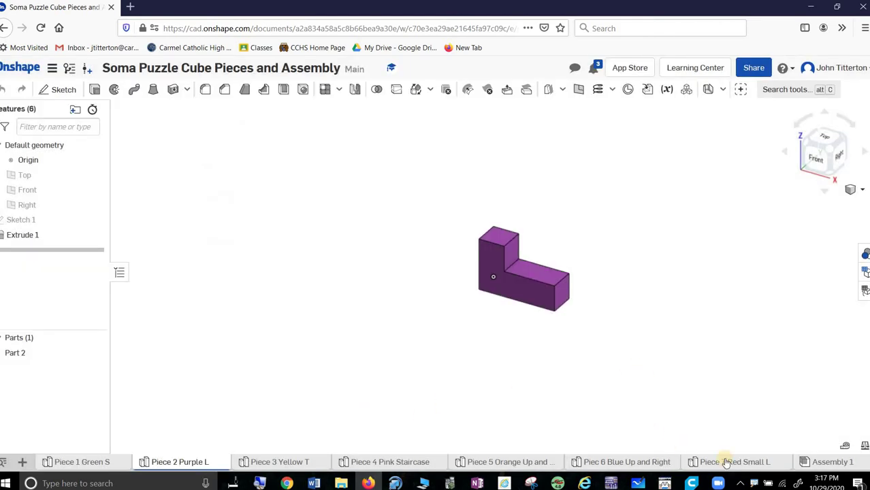
click(820, 466)
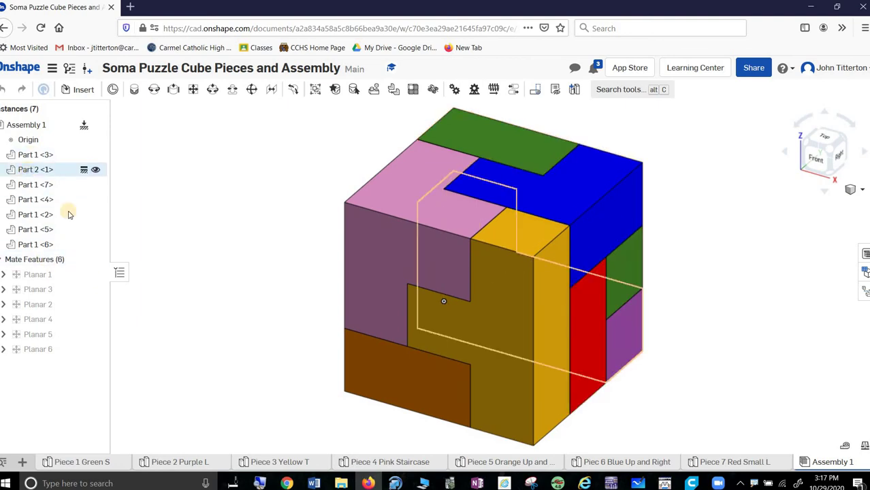
Step: Set the Piece 3 Yellow T part's name to 'Part 3', description 'Yellow T', part number 'Part 3'
click(293, 462)
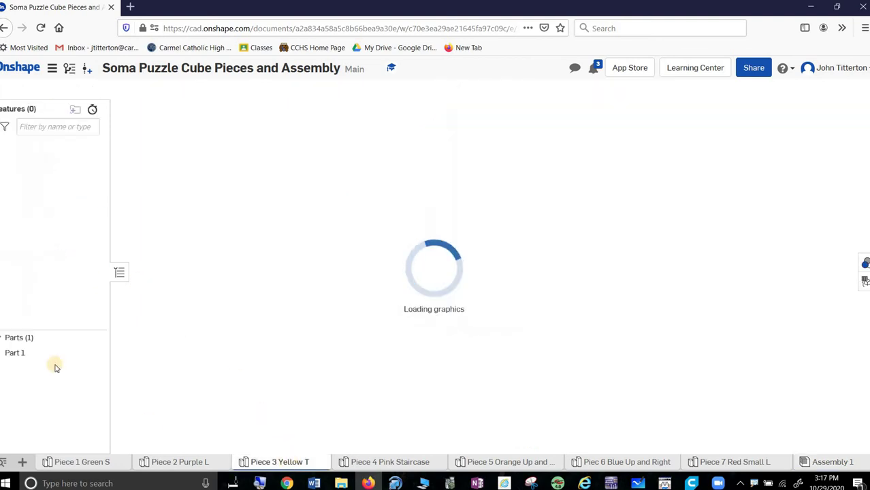
right_click(29, 353)
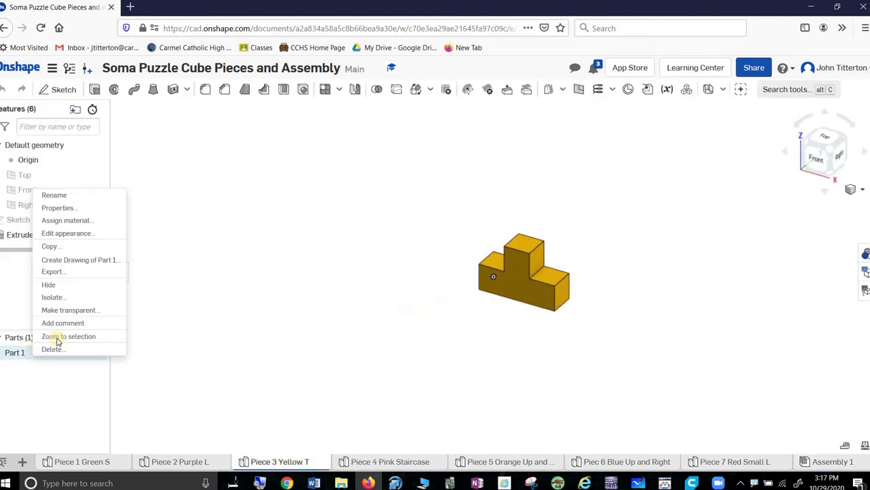
click(80, 208)
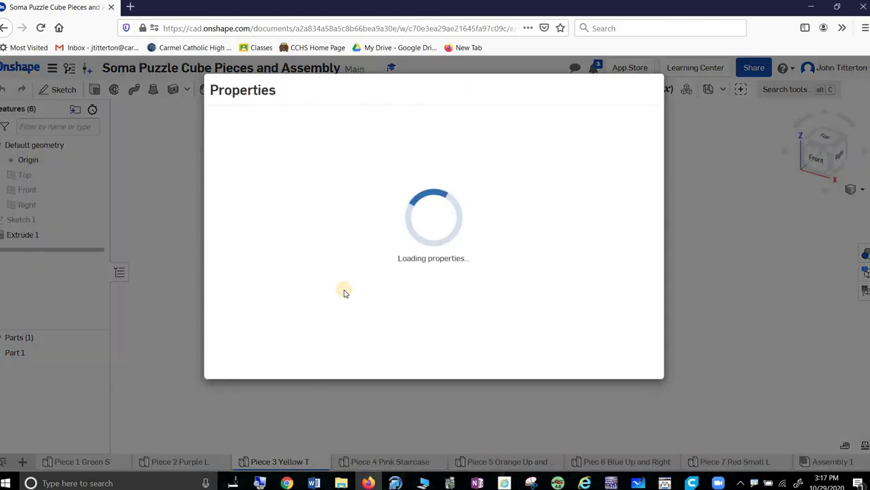
click(274, 159)
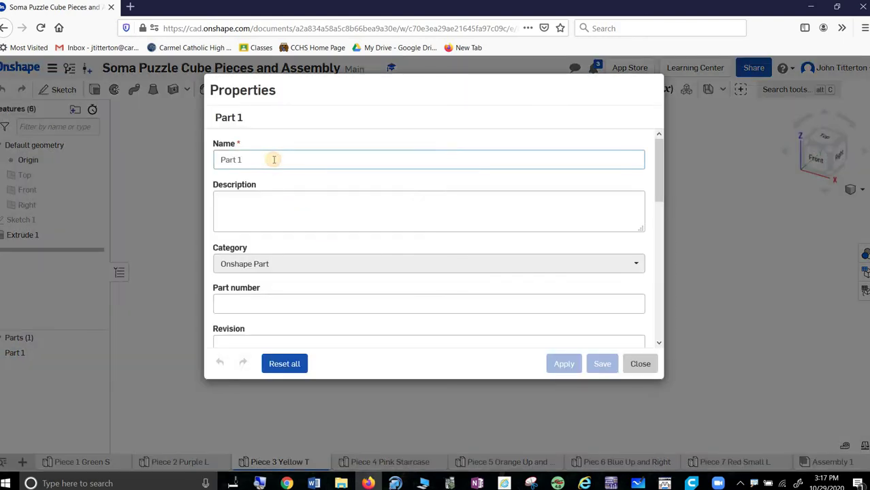
text(3)
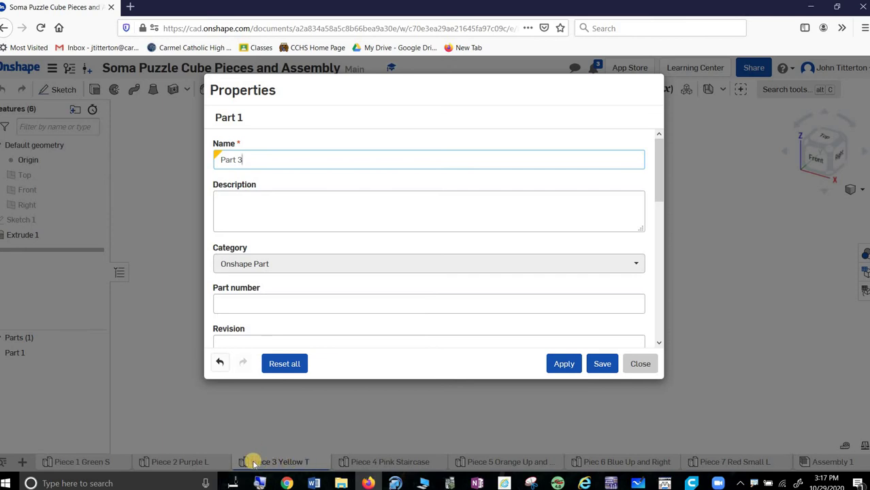
click(260, 194)
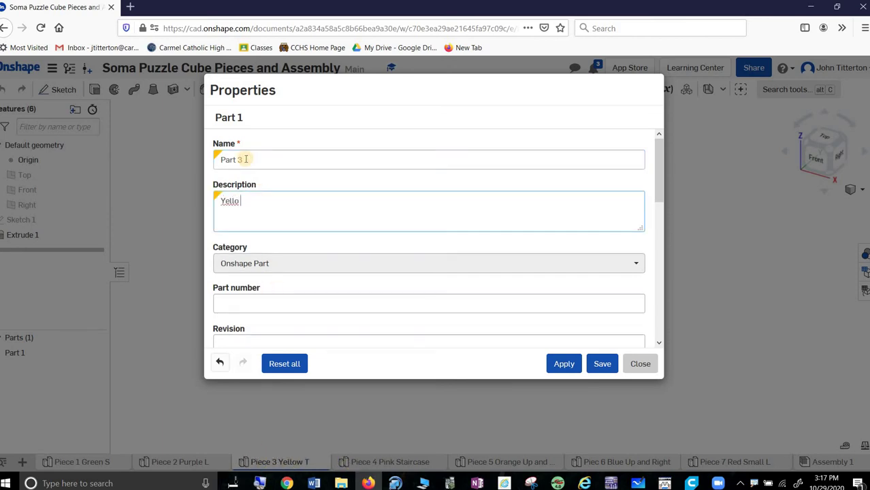
click(251, 306)
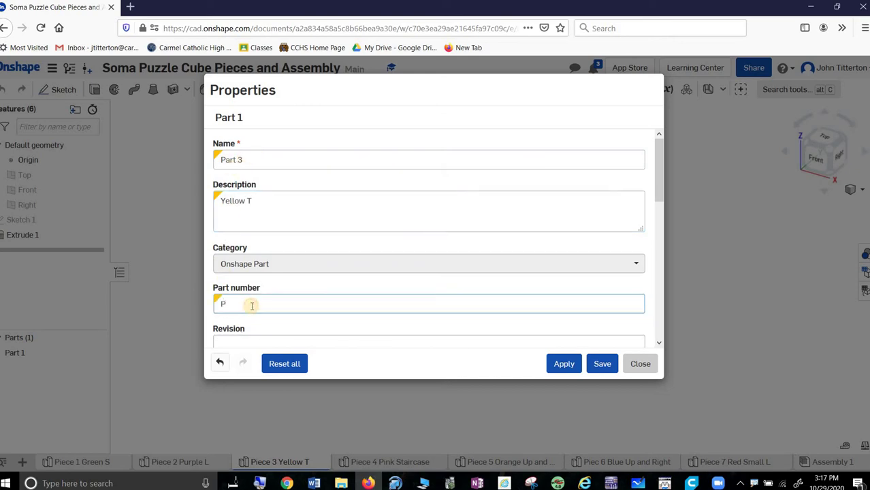
click(571, 364)
click(640, 365)
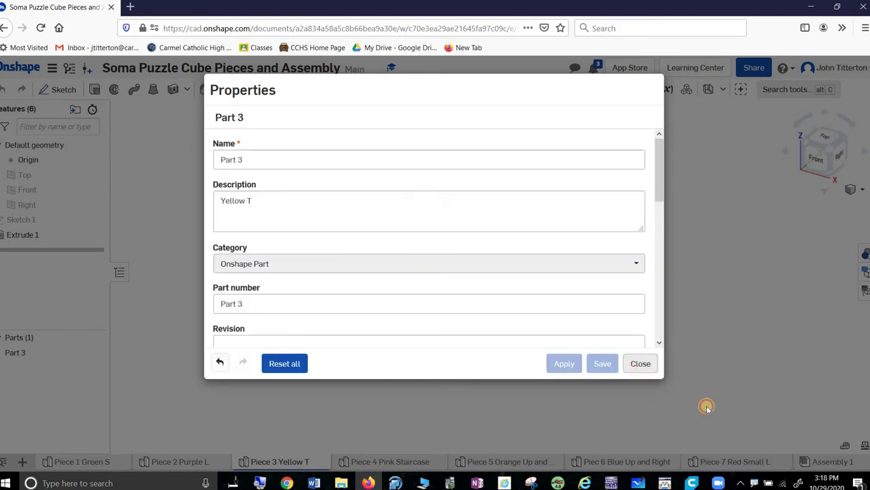
click(831, 462)
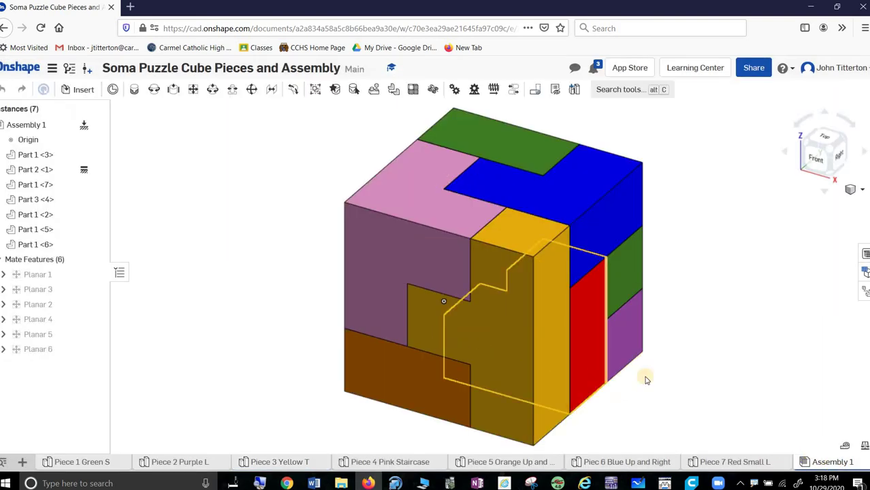
Step: Show excluded items in the bill of materials and include Part 2
click(865, 273)
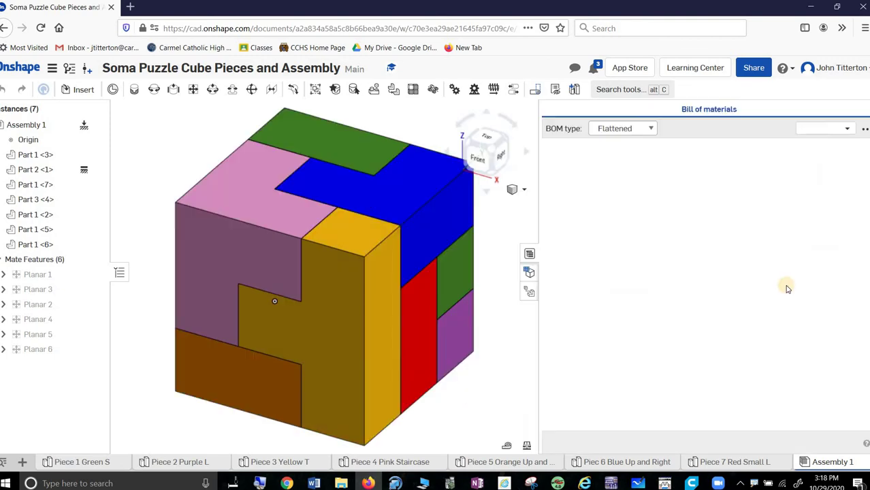
click(865, 253)
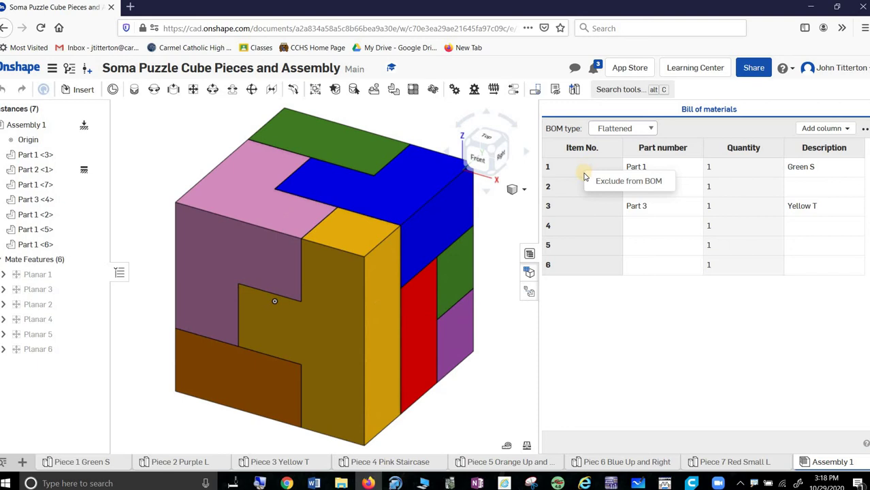
click(865, 130)
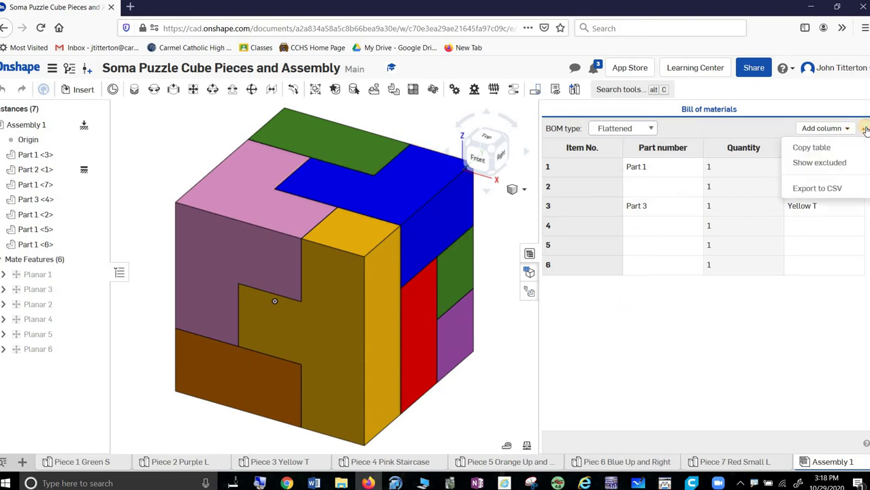
click(842, 163)
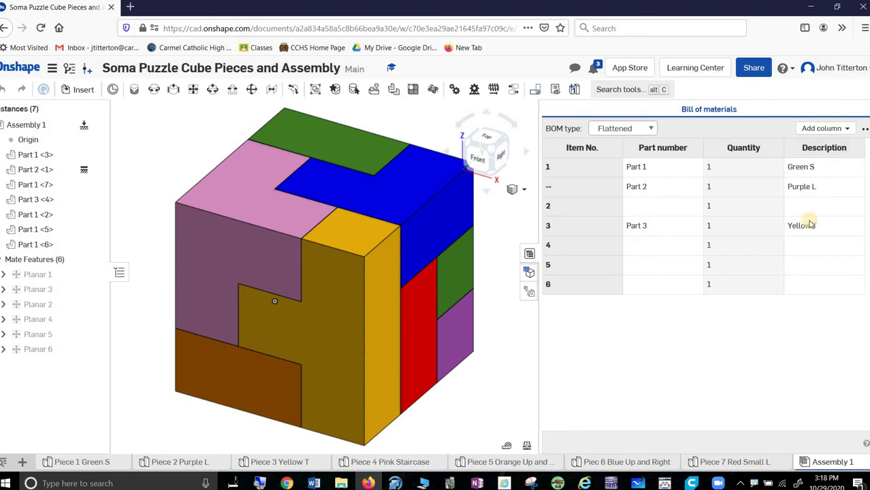
click(566, 188)
right_click(566, 189)
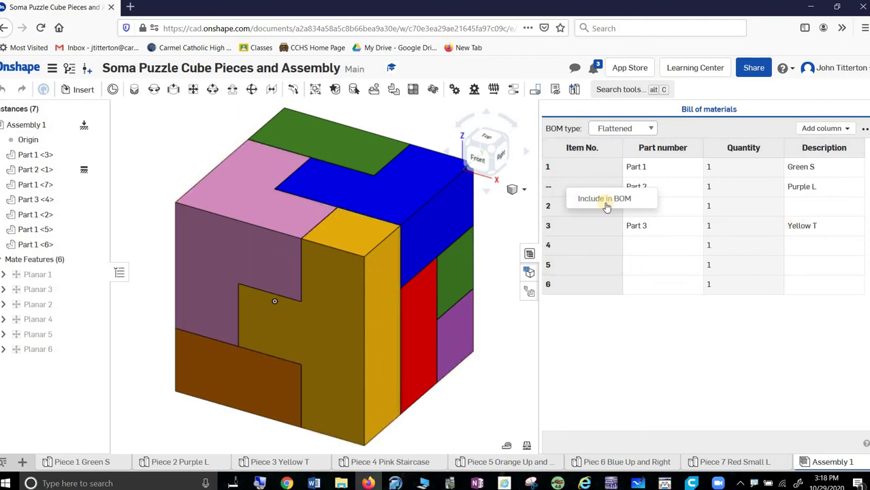
click(604, 196)
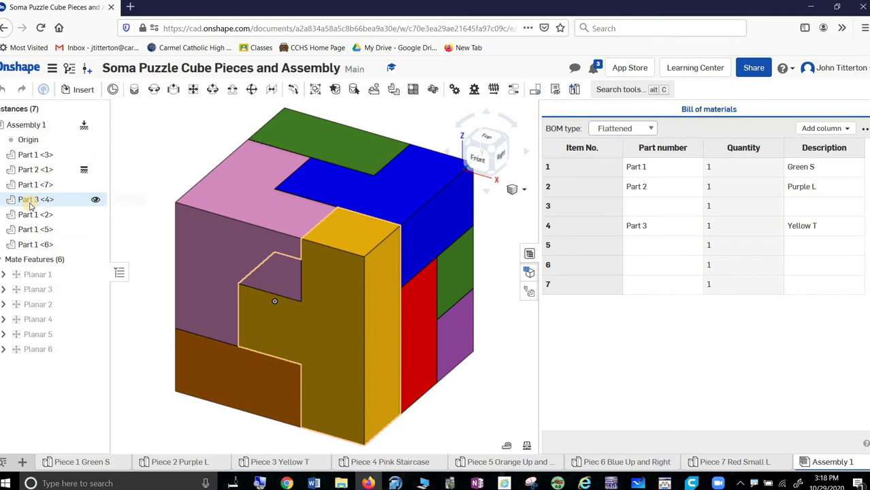
Step: Move Part 3 <4> above Part 1 <7> and remove the Part number column from the BOM
drag(37, 187, 34, 172)
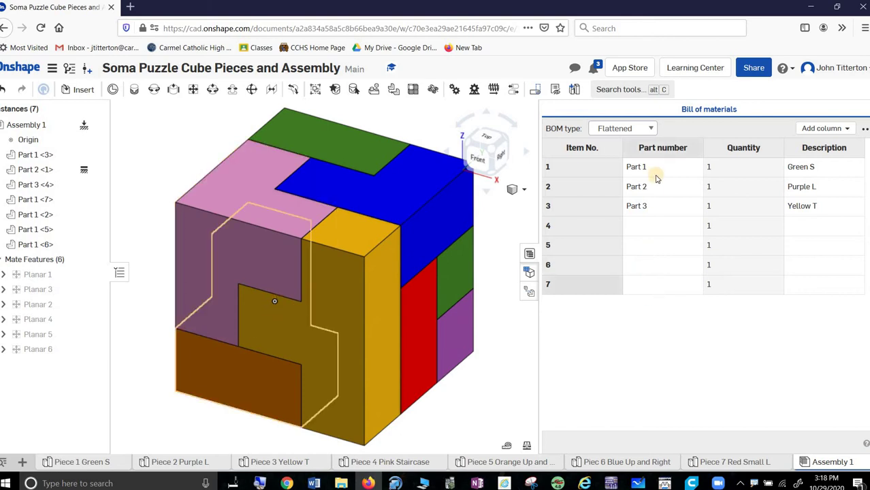
right_click(661, 151)
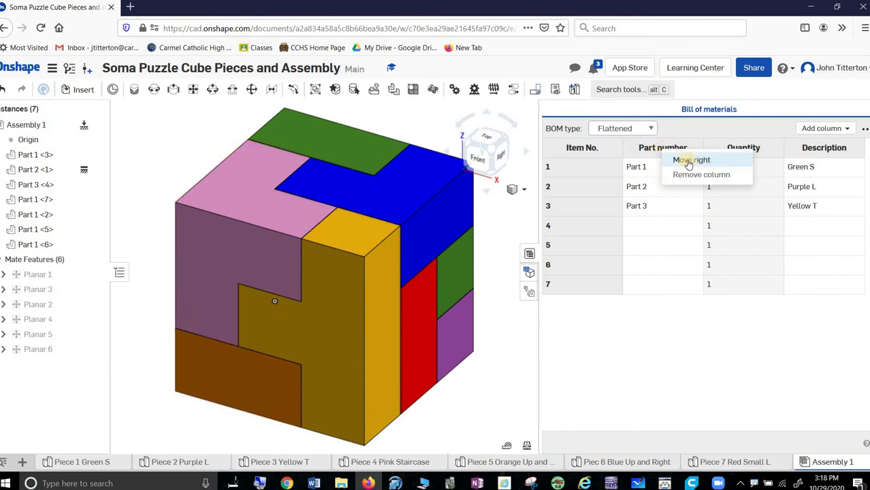
click(727, 265)
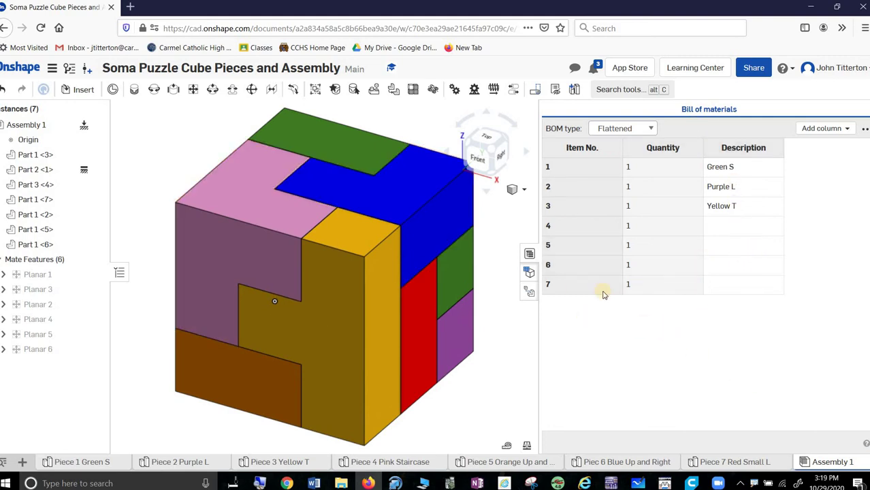
click(529, 253)
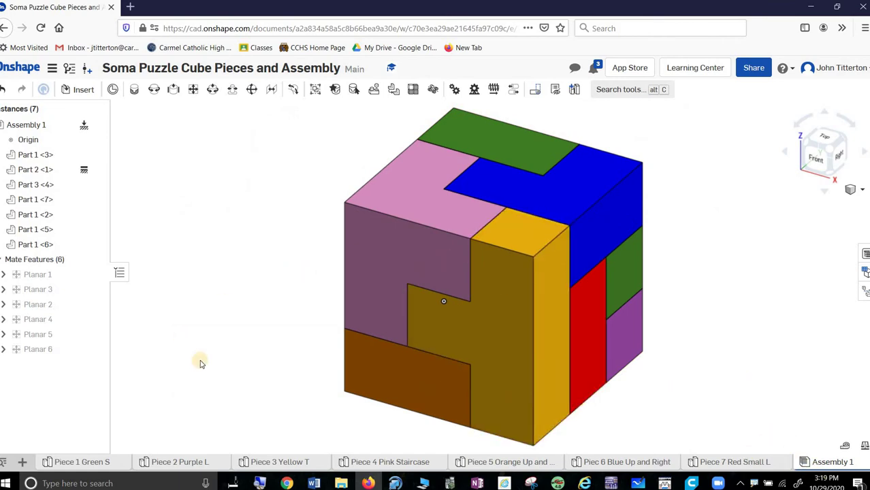
Step: Create Drawing 1 from the recently used custom CCHS template with no views
click(25, 463)
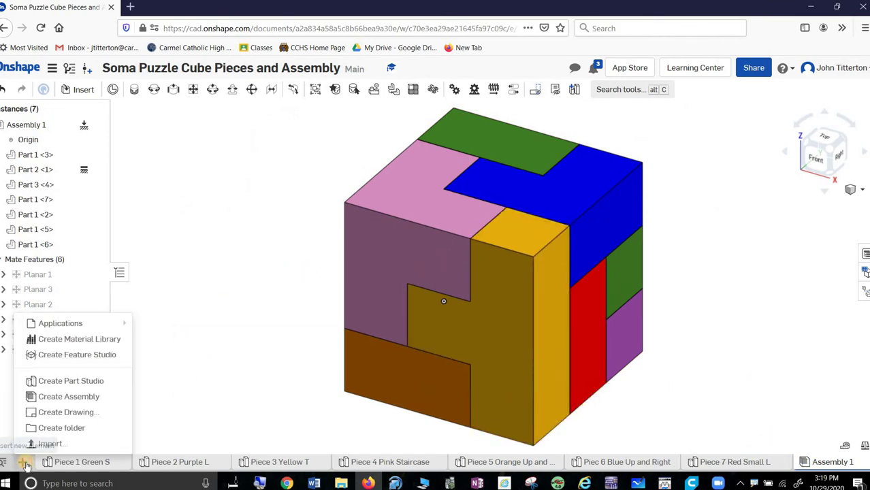
click(40, 414)
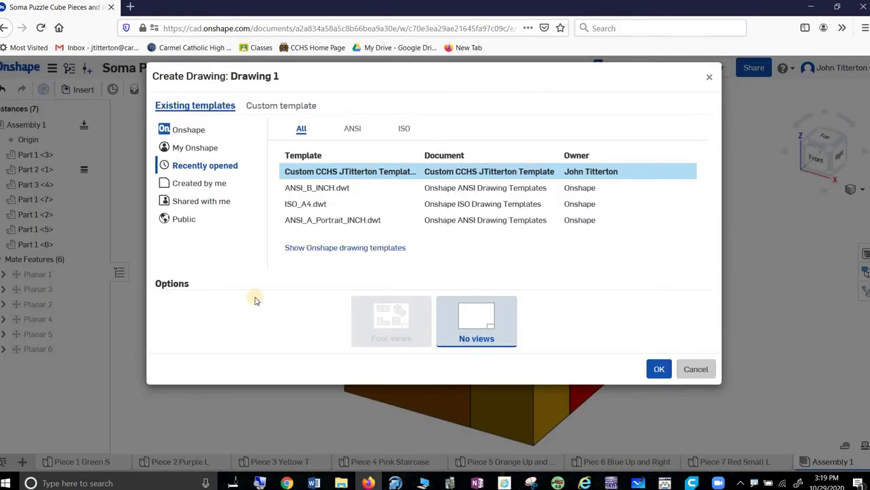
click(659, 370)
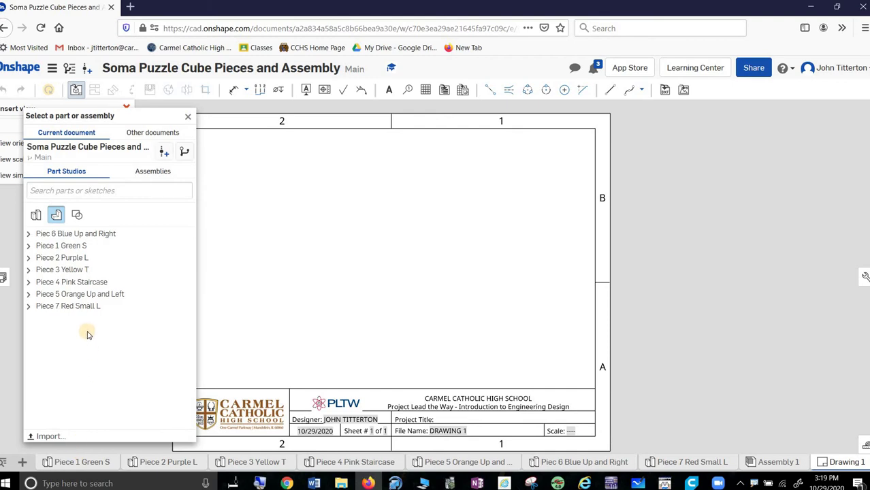
Step: Place Piece 1 Green S's front view with projected top, right-side and isometric views
click(71, 249)
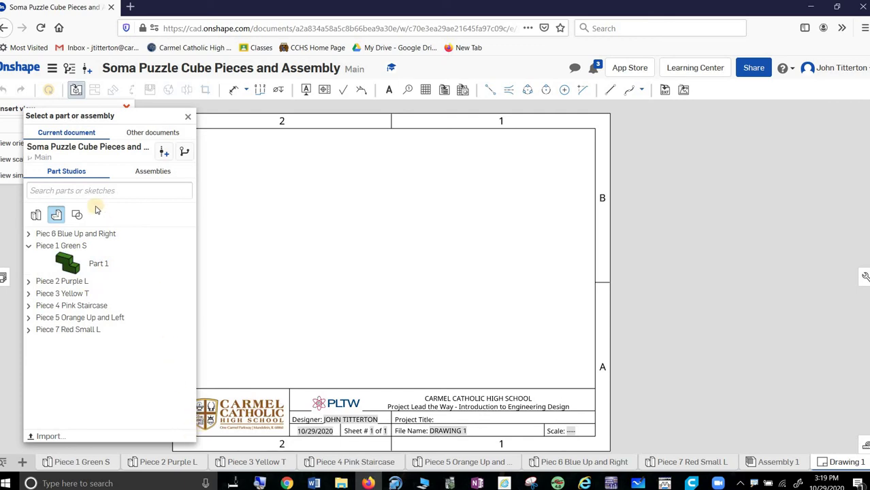
click(68, 262)
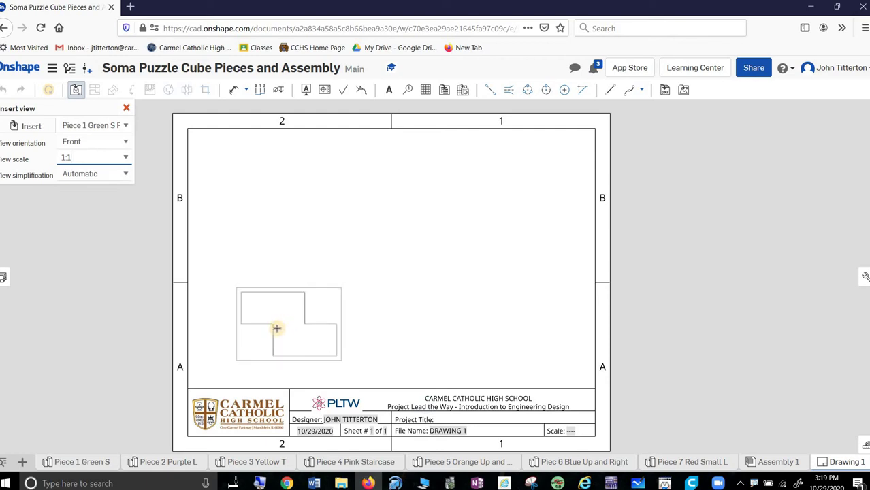
click(266, 307)
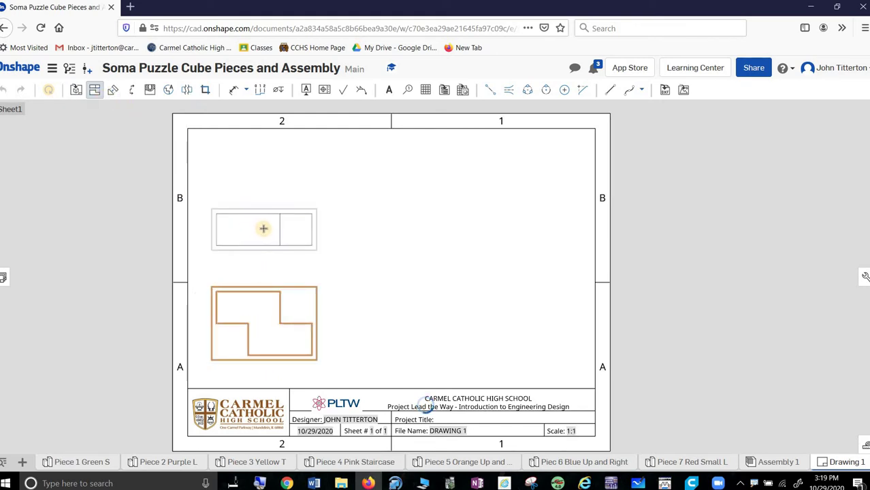
click(261, 220)
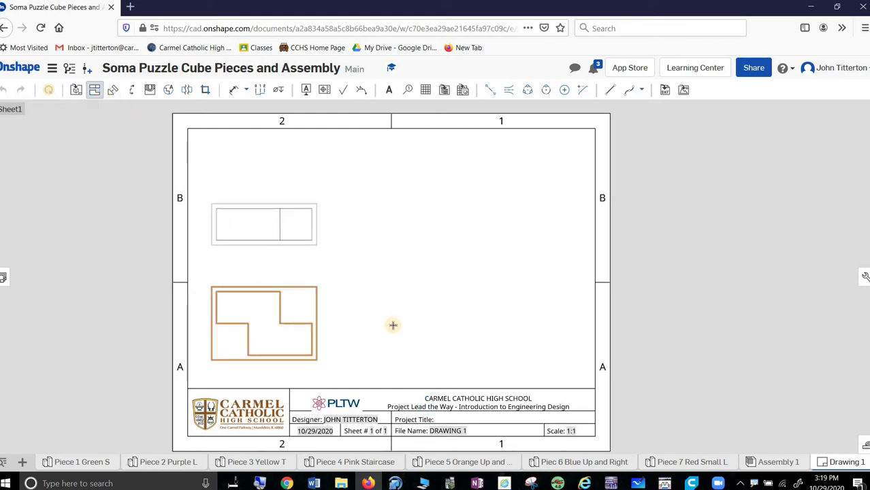
click(293, 336)
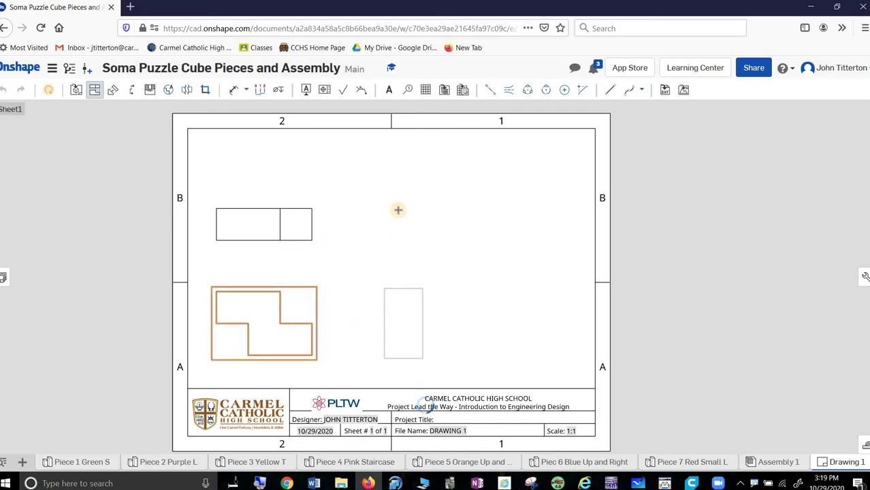
click(317, 307)
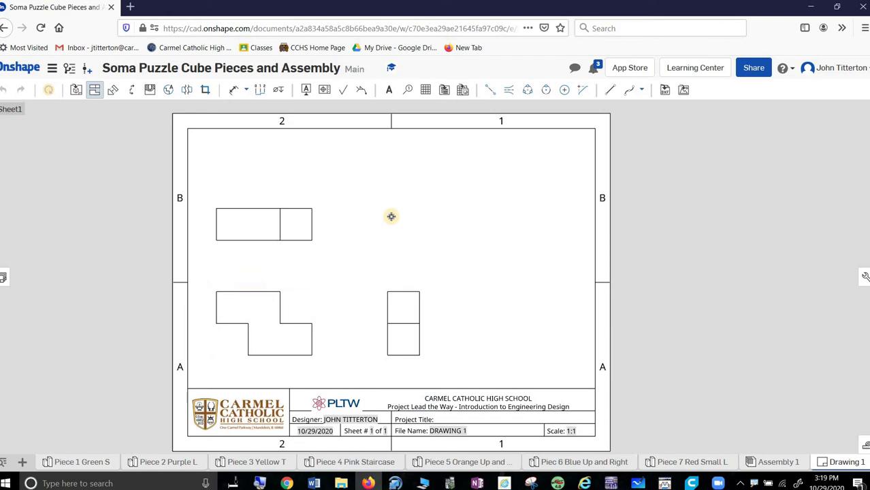
click(290, 329)
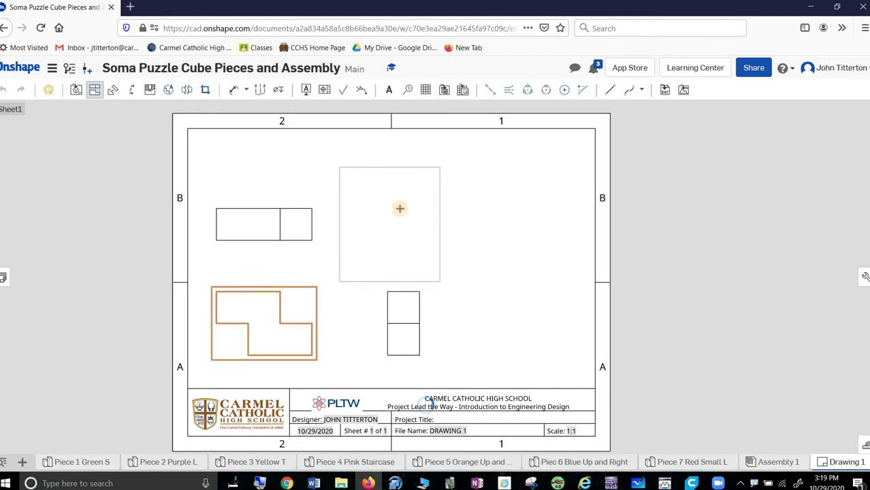
click(418, 252)
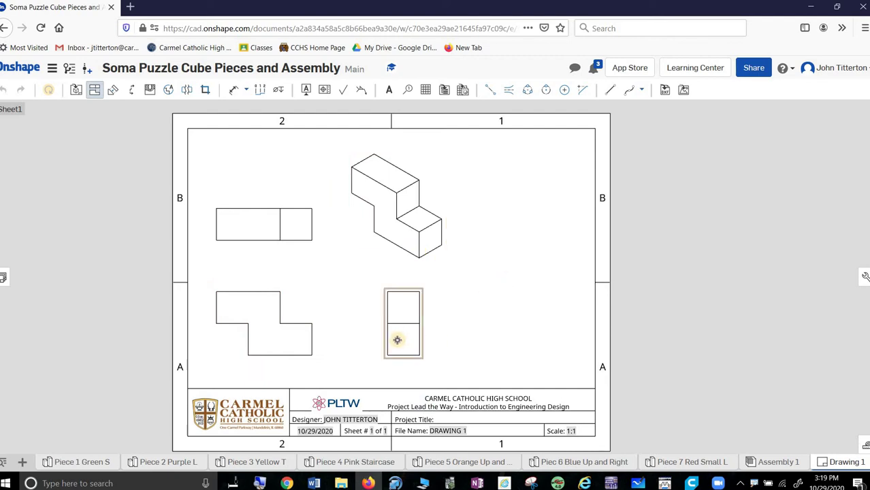
Step: Remove the extra projected view accidentally placed right of the side view
click(420, 340)
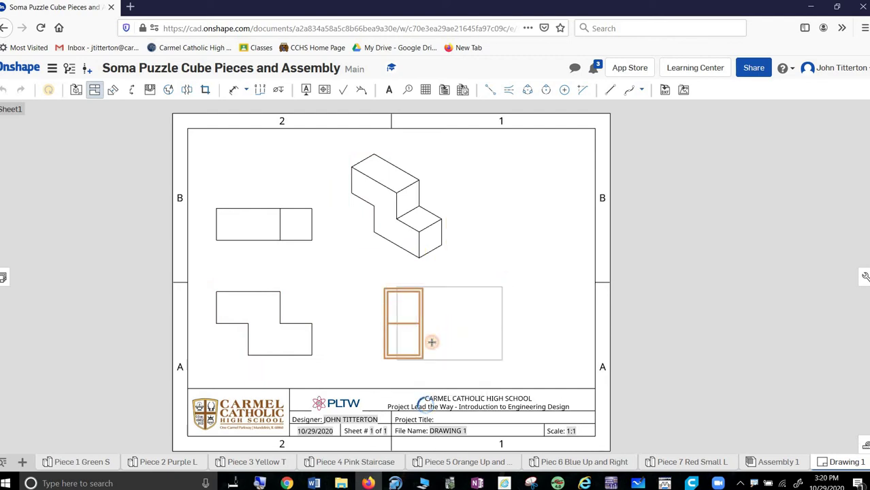
drag(431, 342, 392, 346)
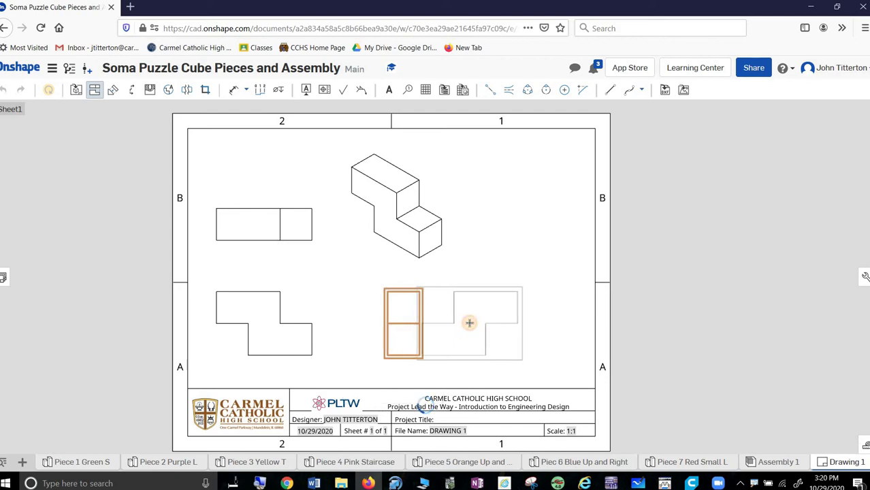
click(452, 340)
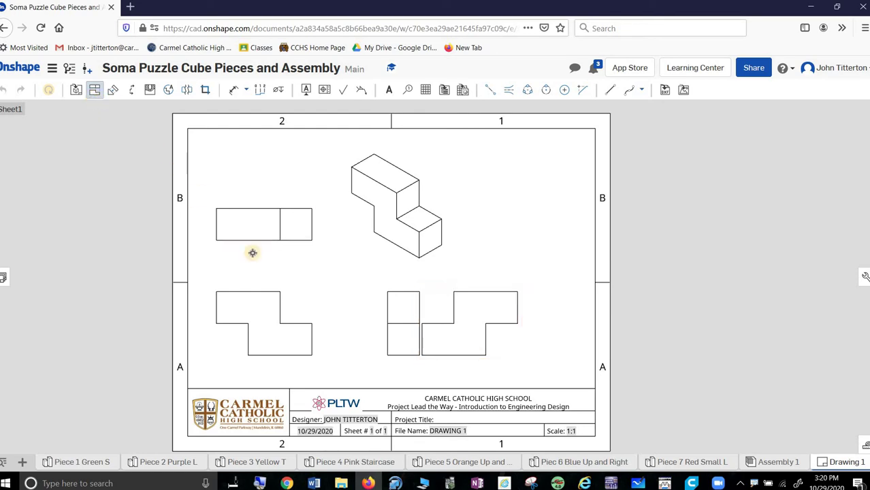
click(468, 305)
key(Delete)
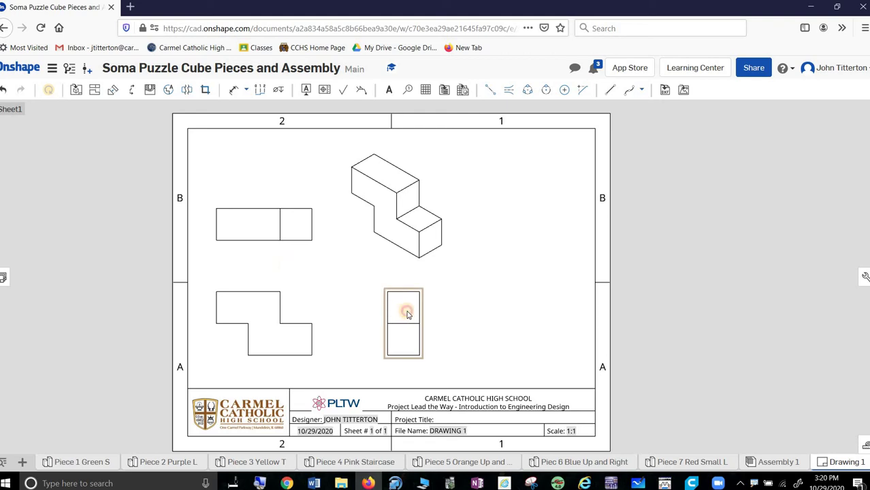
Step: Align the front, top, right-side and isometric views neatly on the sheet
drag(407, 314, 453, 314)
click(436, 241)
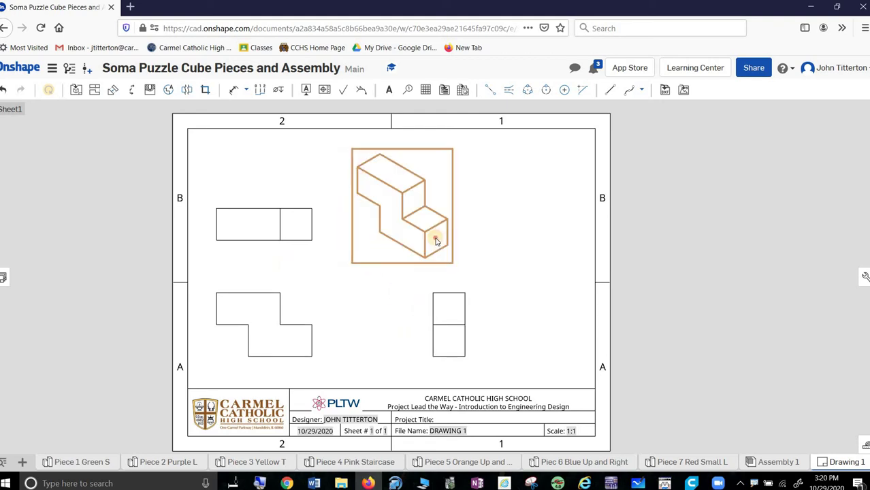
drag(436, 241, 526, 247)
drag(448, 307, 395, 308)
drag(288, 218, 289, 196)
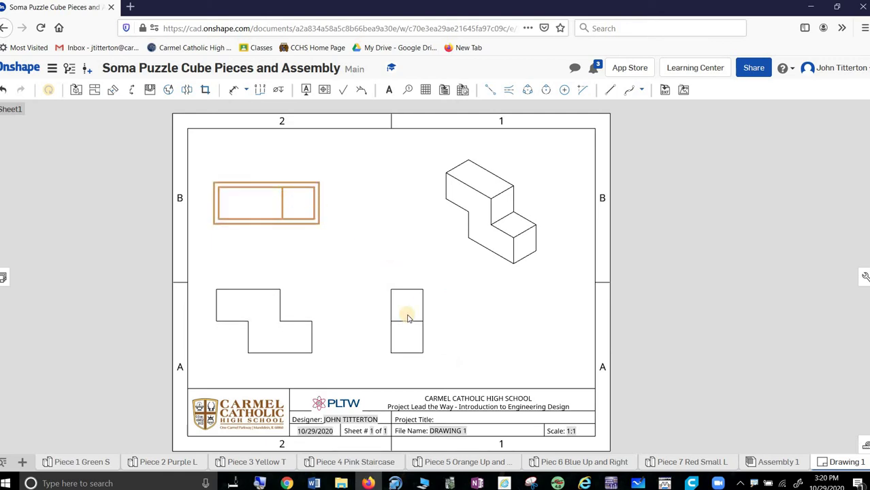
drag(285, 326, 302, 331)
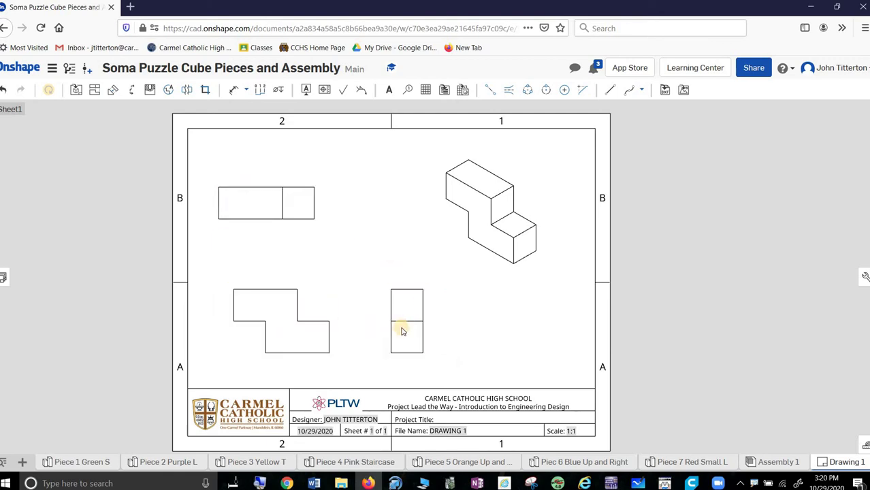
drag(402, 332, 413, 329)
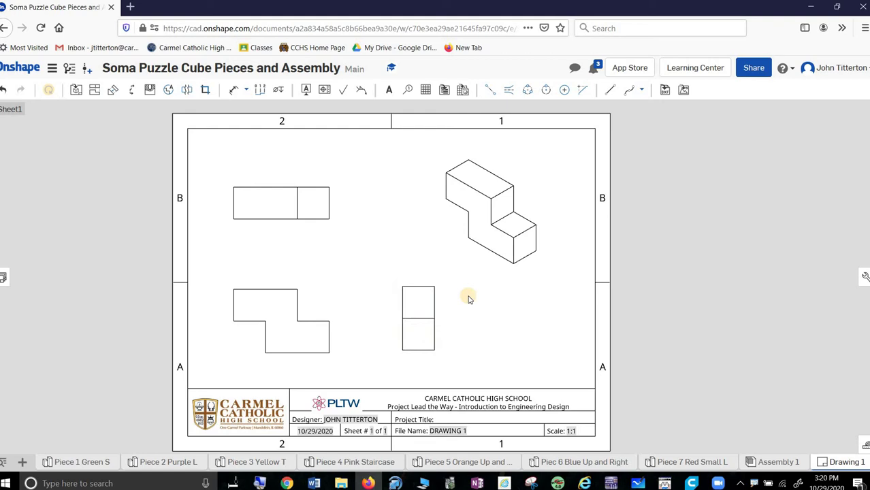
click(444, 195)
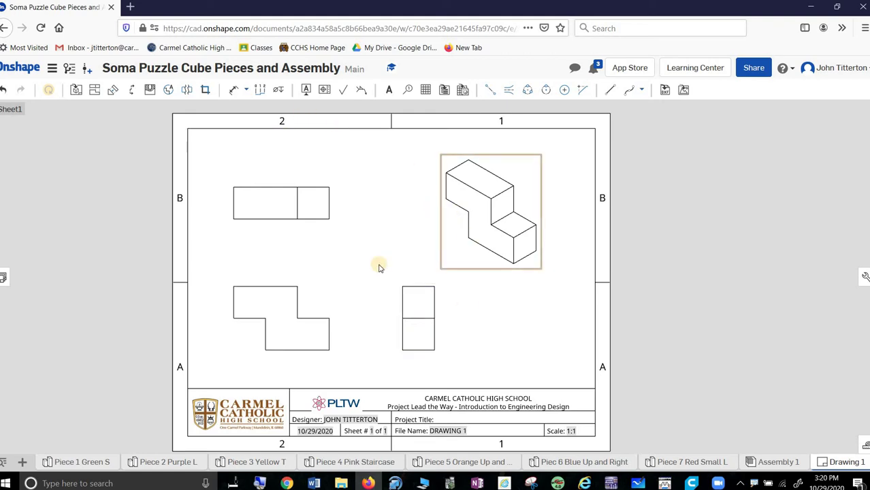
Step: Turn on hidden lines for the top and right-side views
right_click(277, 206)
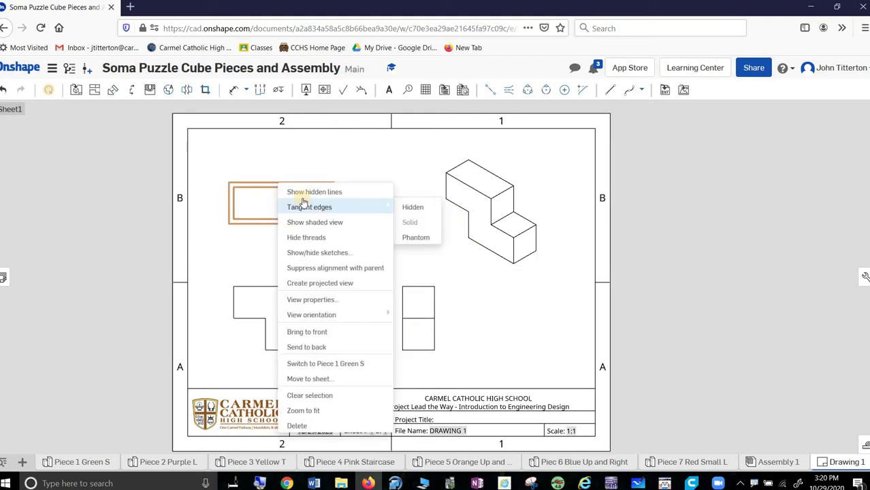
click(296, 193)
right_click(279, 302)
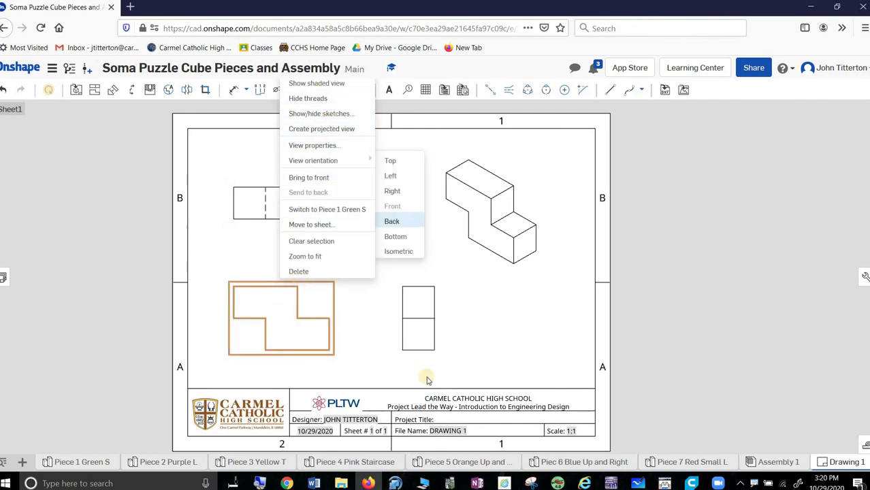
right_click(427, 315)
mouse_move(440, 335)
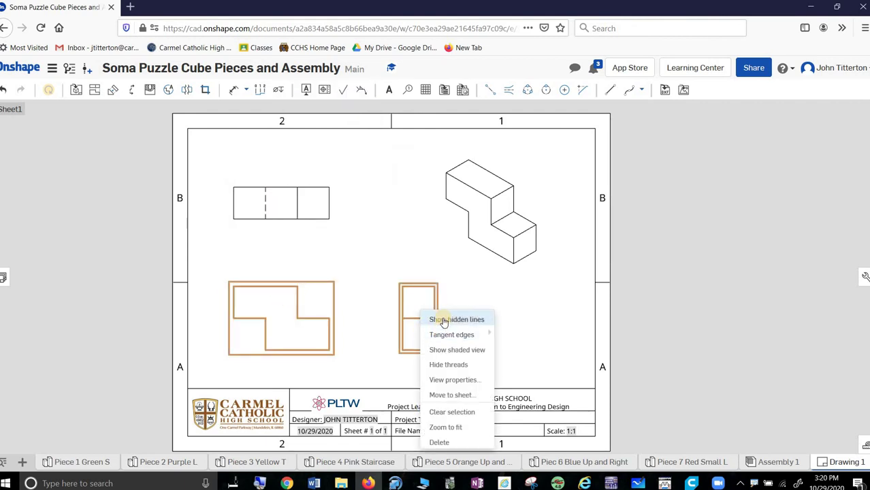
click(444, 319)
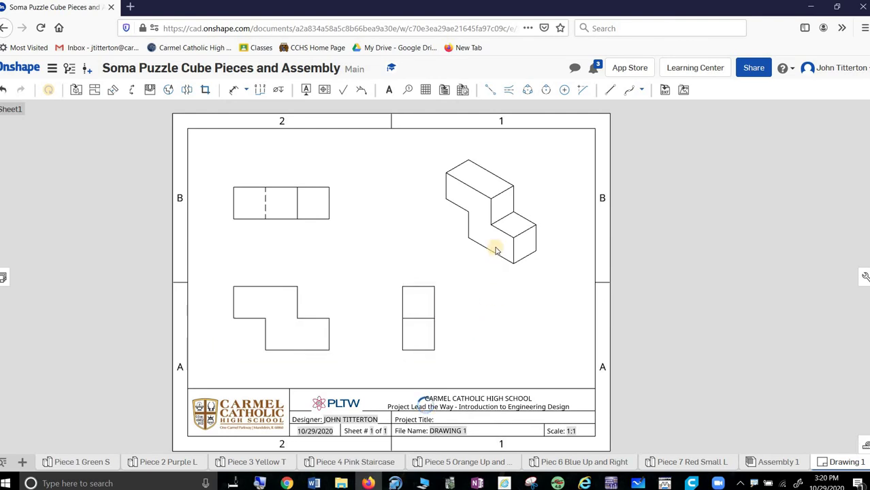
click(475, 202)
right_click(479, 206)
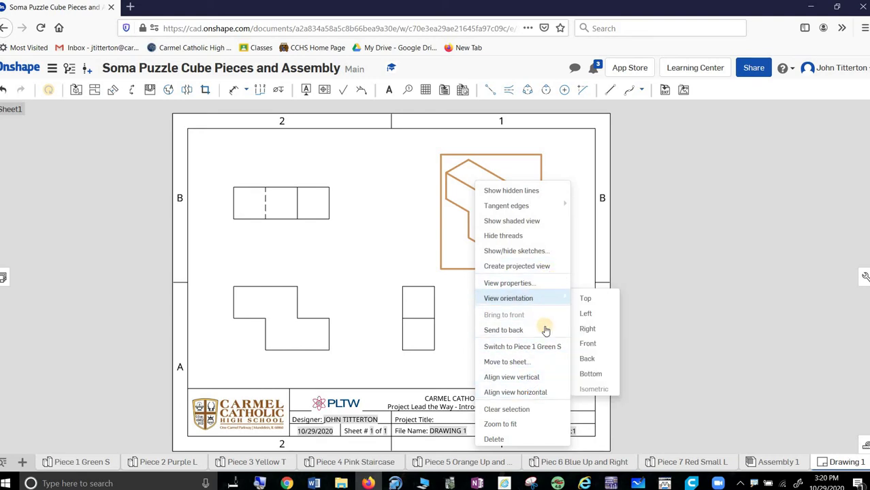
click(538, 284)
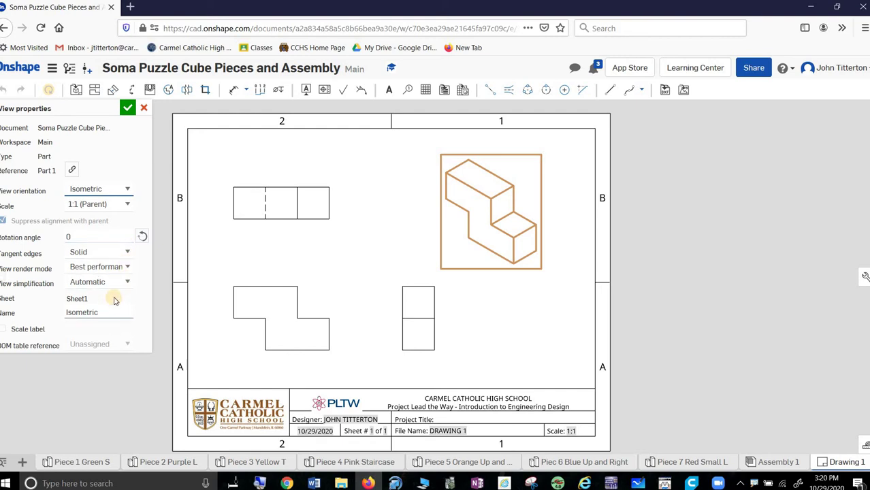
click(126, 267)
click(124, 280)
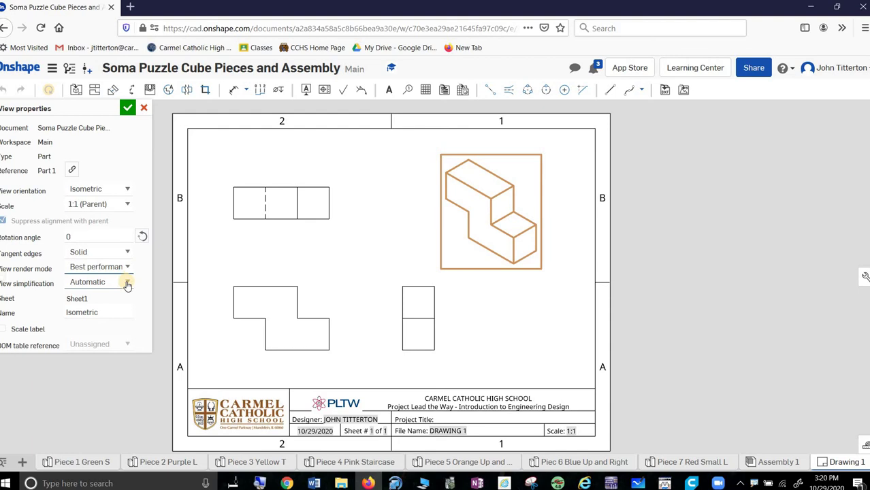
click(126, 254)
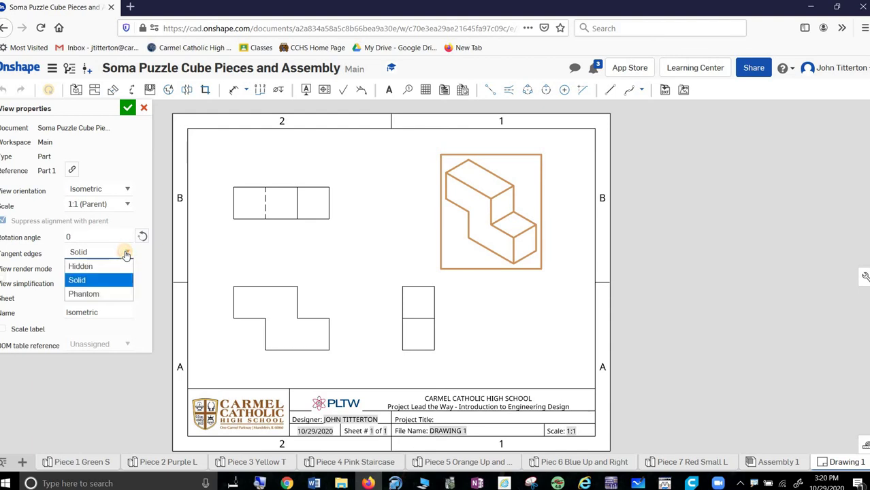
click(126, 253)
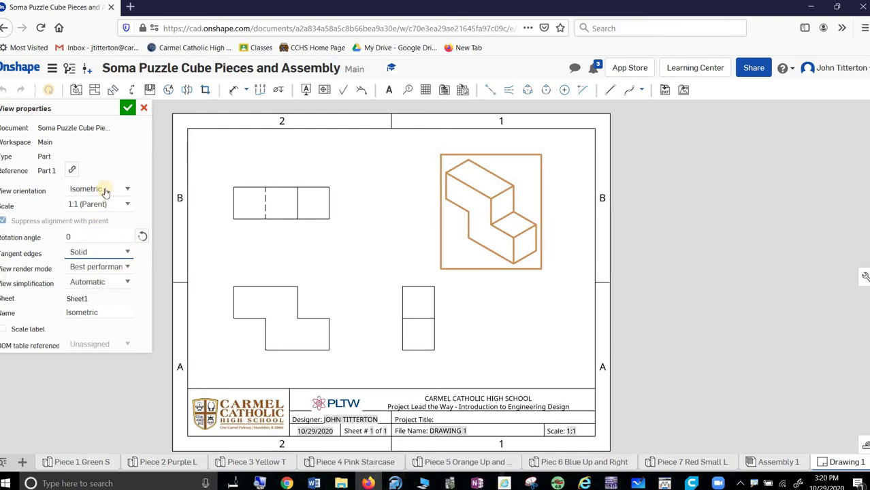
click(143, 111)
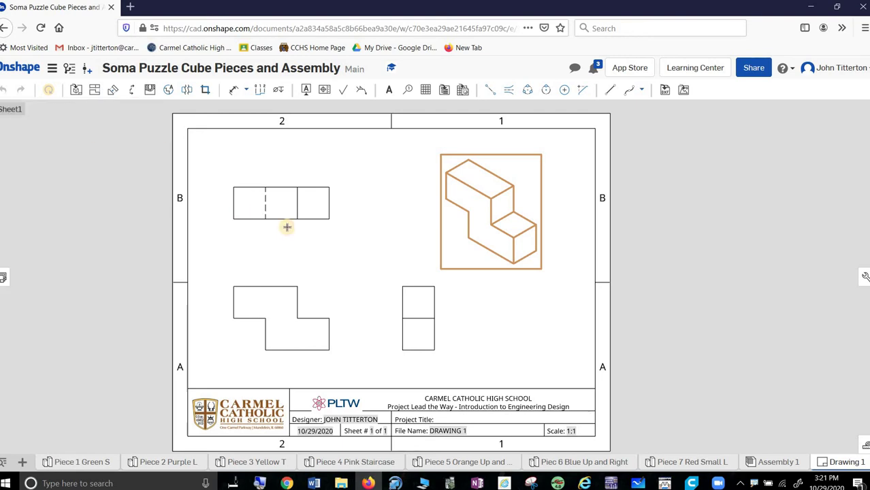
Step: Switch the S piece's isometric view to a shaded green rendering
right_click(482, 220)
mouse_move(484, 221)
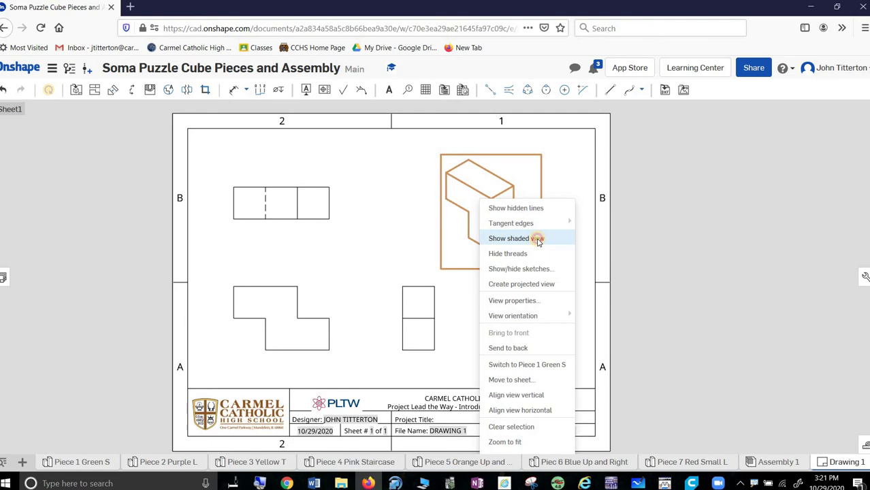
click(537, 241)
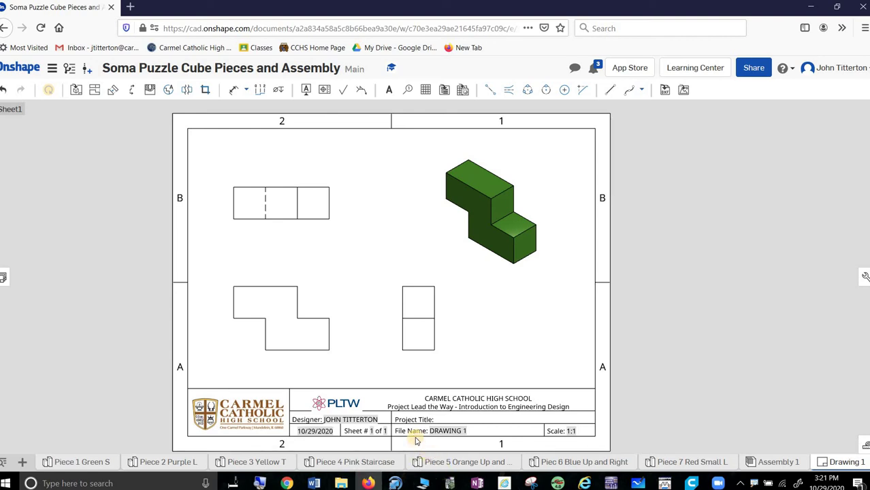
Step: Zoom and pan so all four S-piece views and the title block fit on screen
double_click(447, 441)
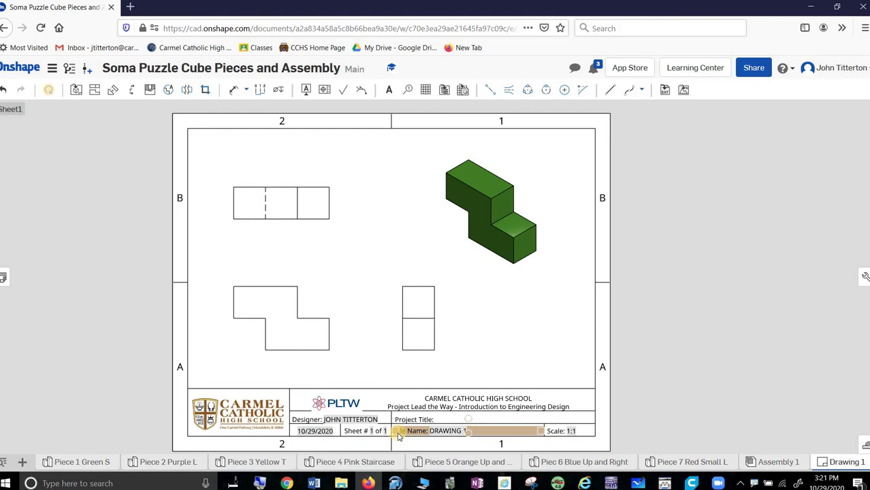
scroll(401, 439, up, 4)
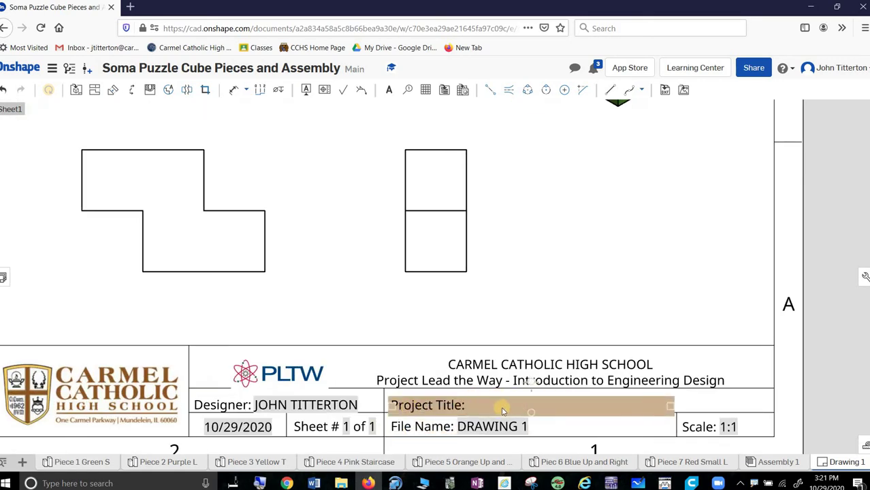
scroll(495, 405, down, 5)
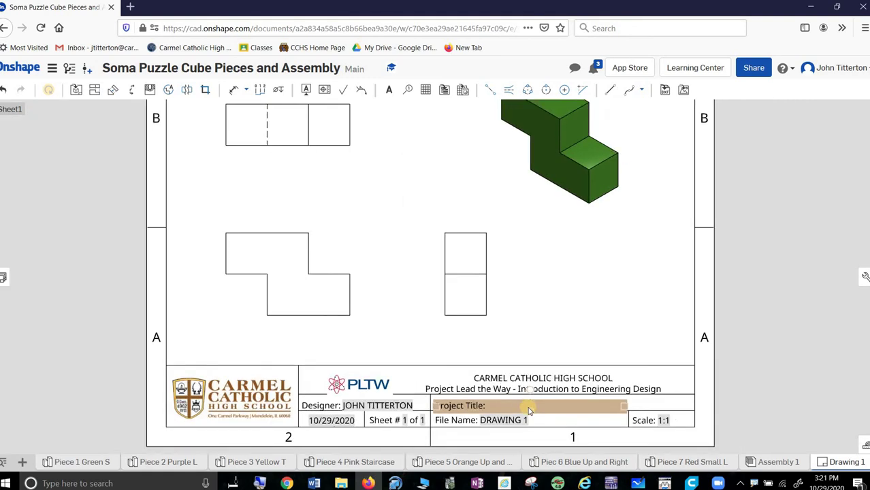
mouse_move(515, 237)
middle_down()
mouse_move(470, 253)
mouse_move(475, 271)
middle_up()
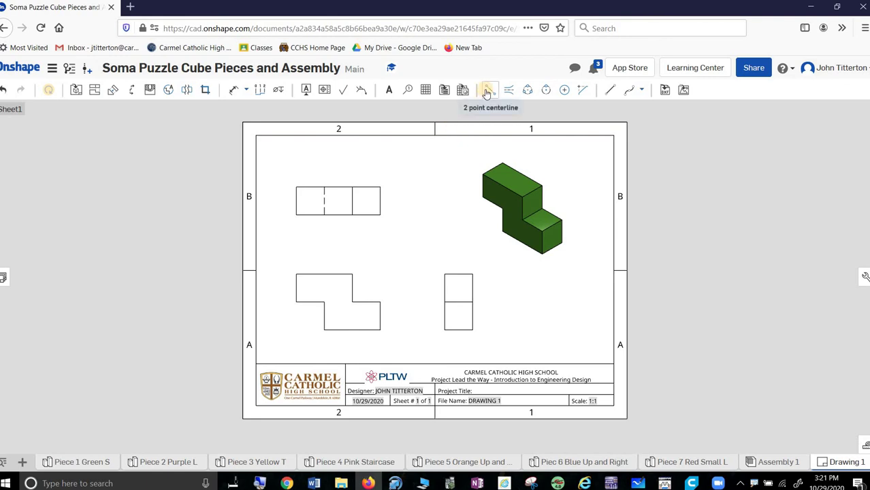
Step: Dimension the front view's heights as 1.600 and .800 on its right side
click(229, 91)
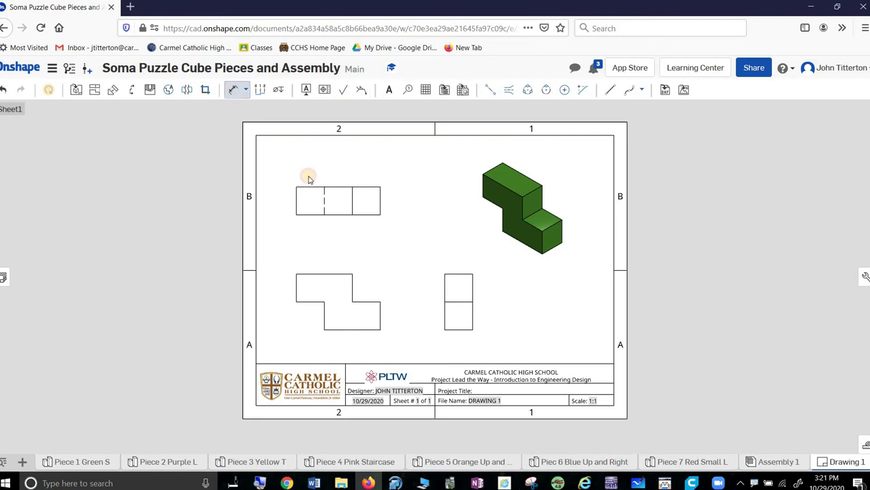
click(381, 330)
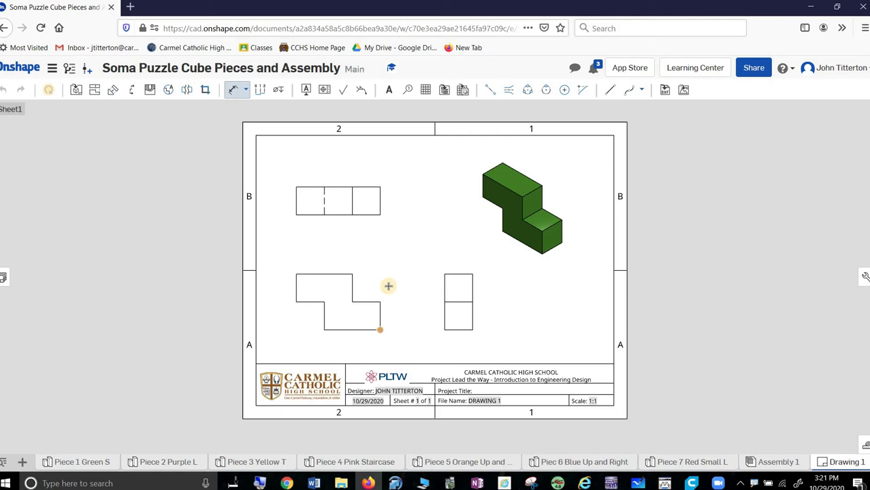
click(353, 274)
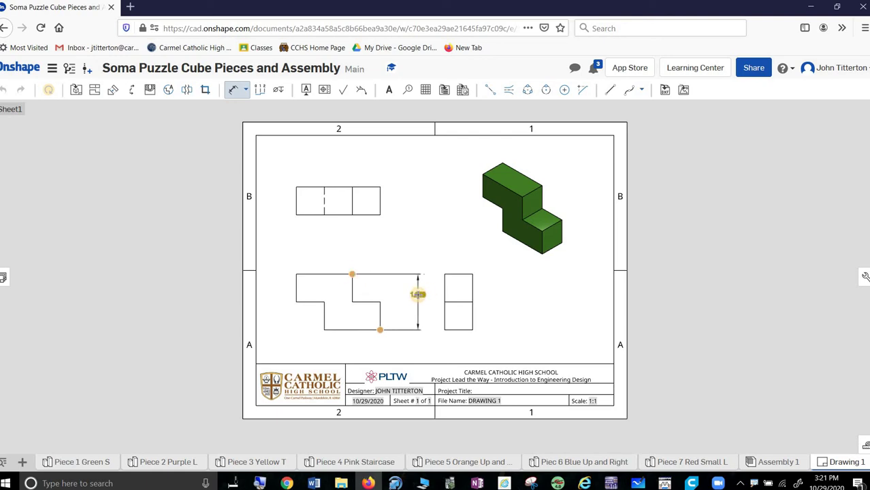
click(421, 301)
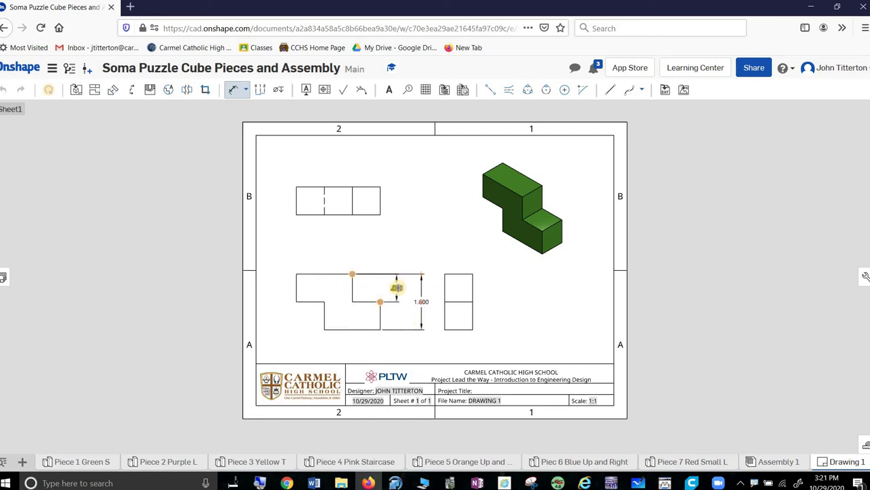
click(426, 321)
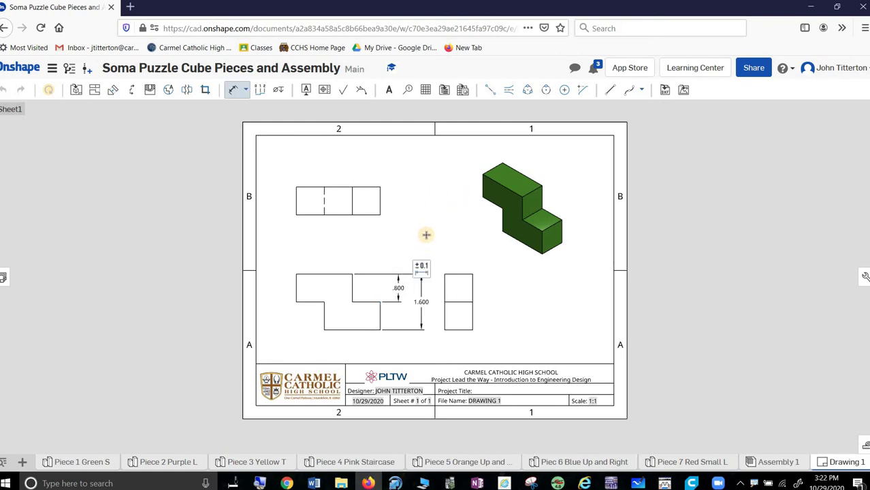
click(413, 281)
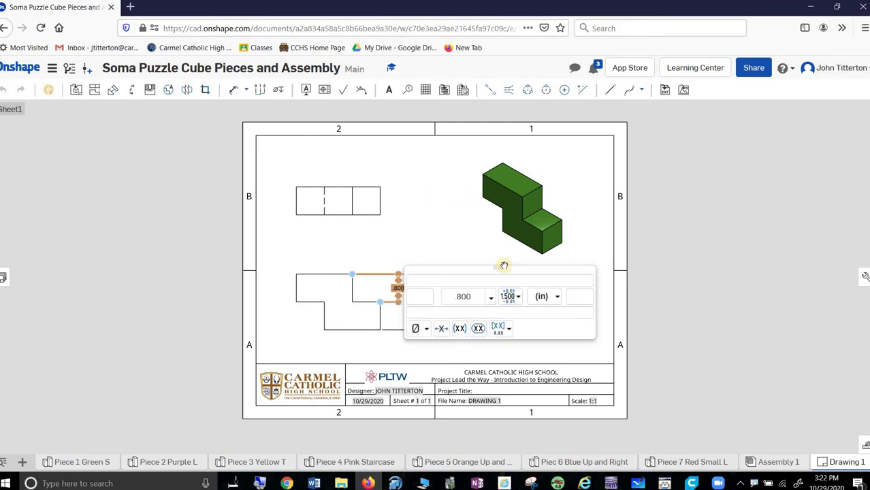
click(609, 209)
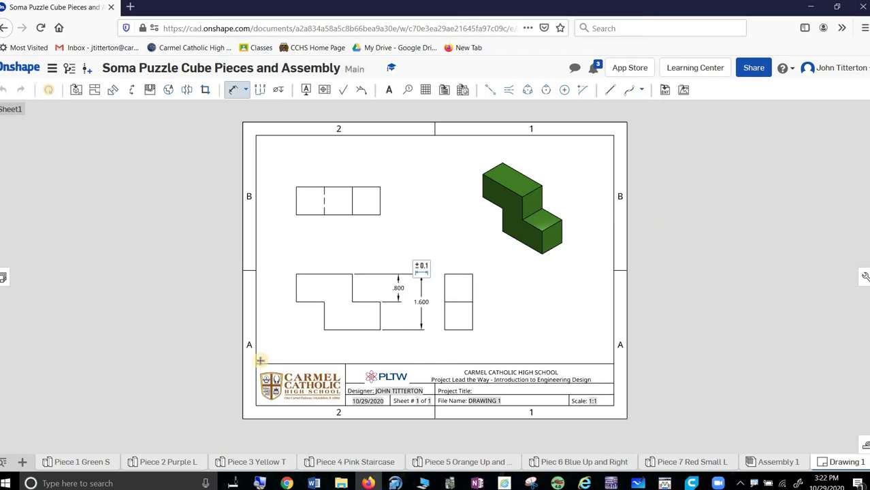
Step: Insert seven blank sheets, Sheet2 through Sheet8, from the sheets list
click(3, 282)
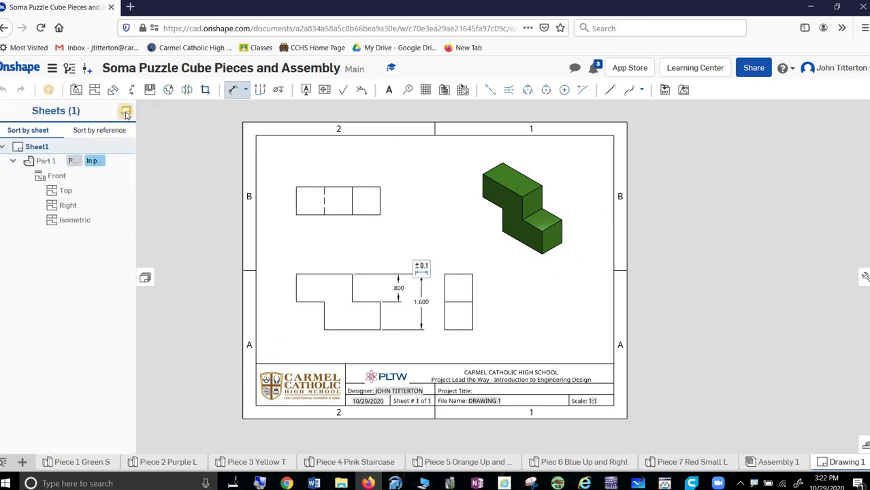
click(126, 114)
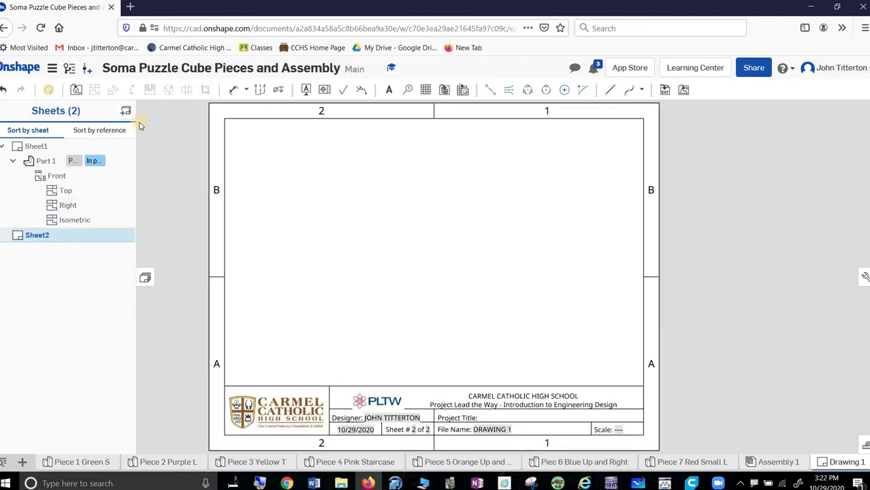
click(130, 114)
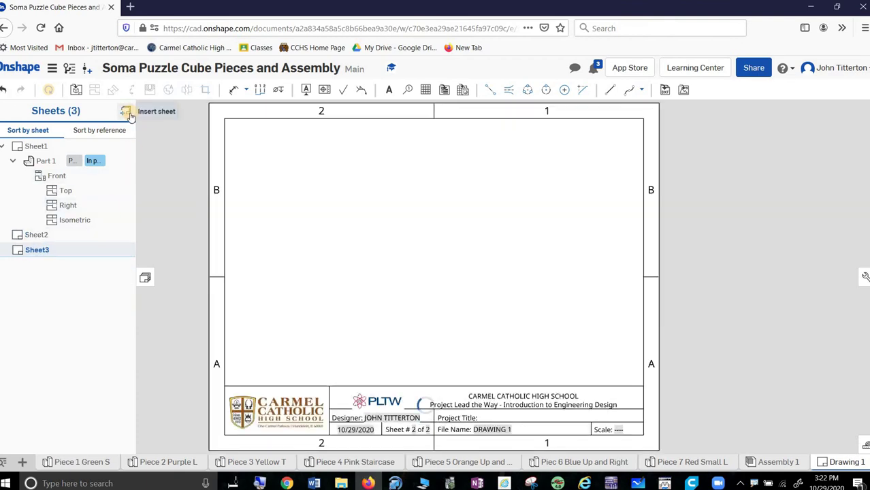
click(127, 112)
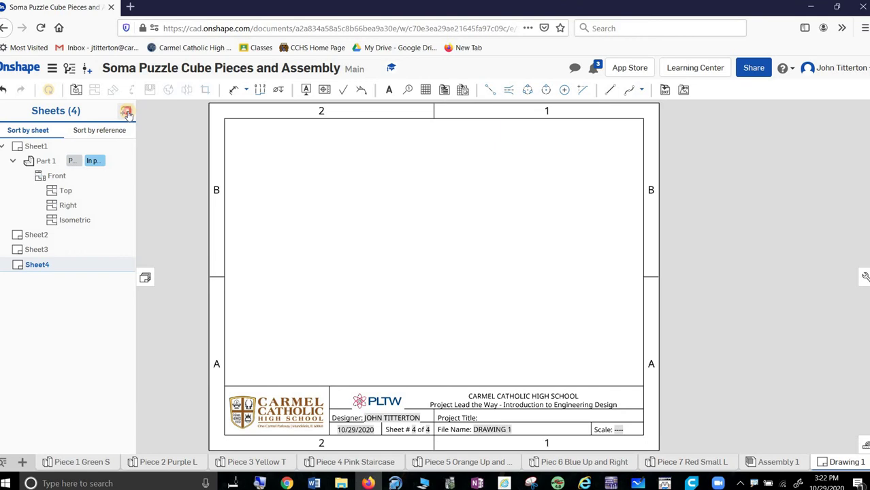
click(127, 114)
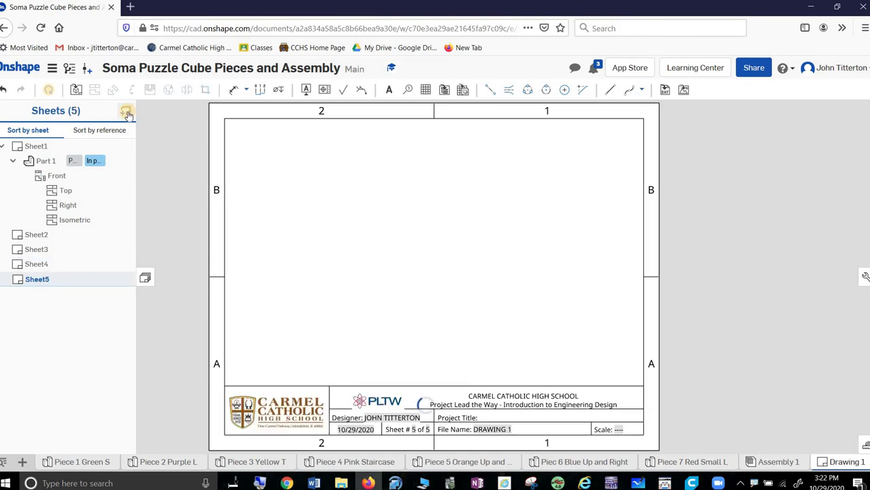
click(128, 114)
click(127, 114)
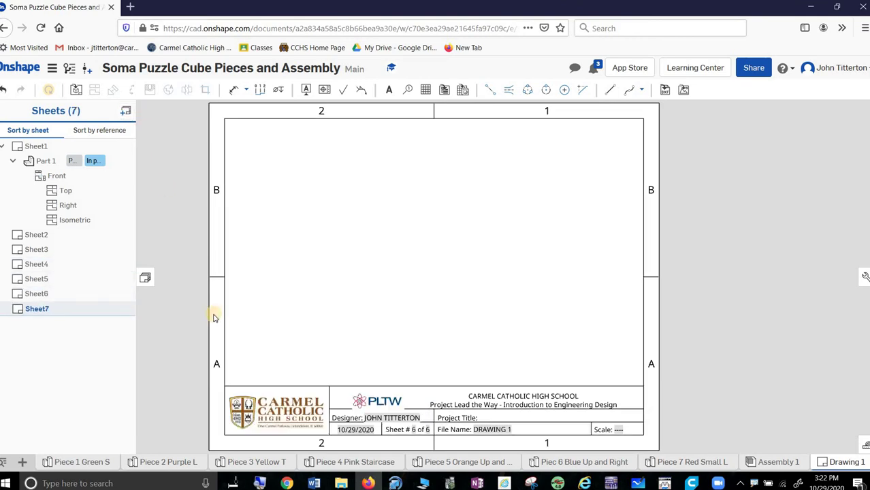
click(124, 113)
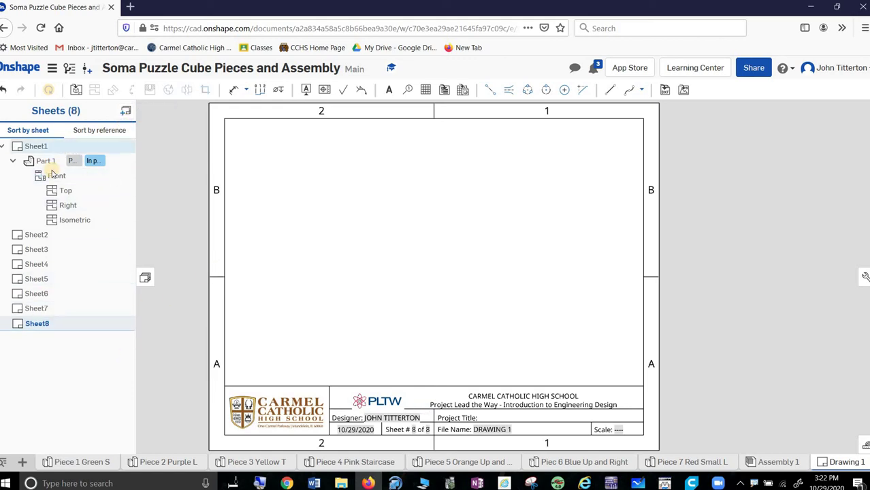
Step: Place a 1:2 scale front view of Assembly 1 near the middle of Sheet8
click(76, 91)
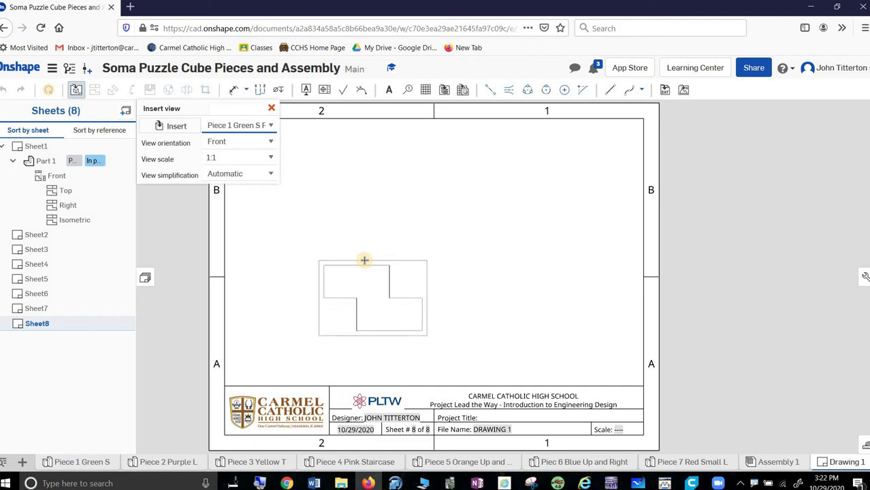
click(177, 126)
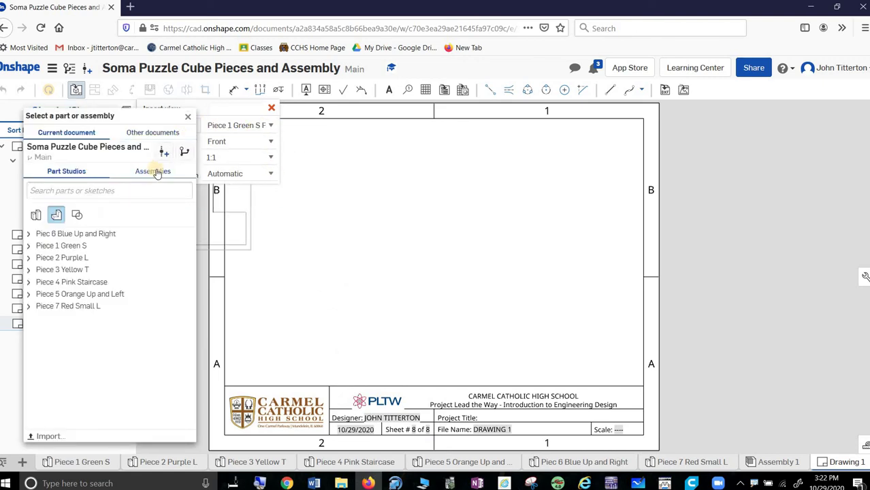
click(145, 172)
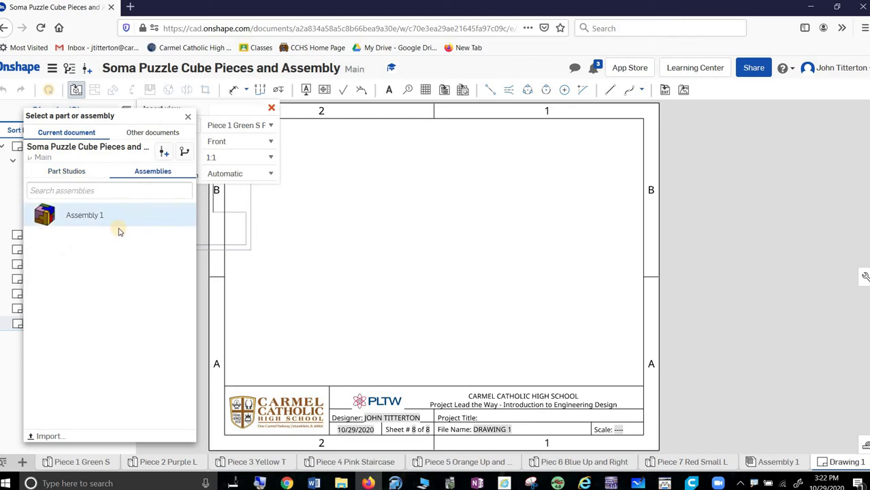
click(86, 216)
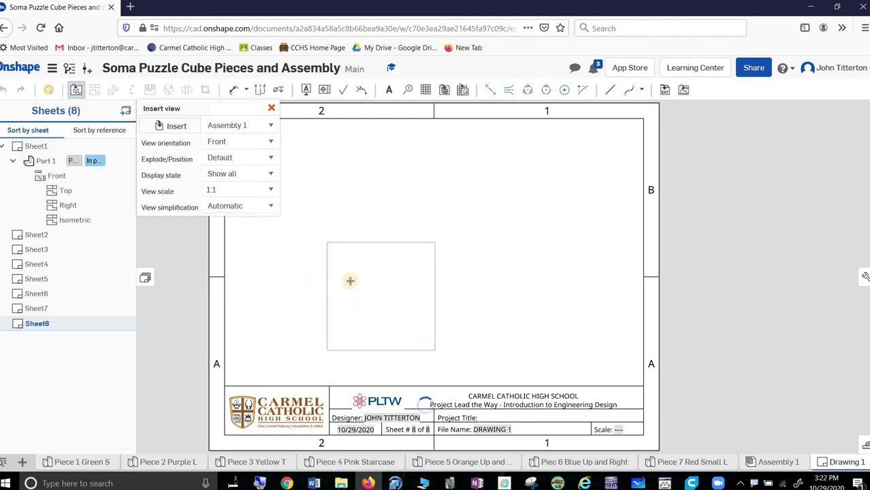
click(269, 190)
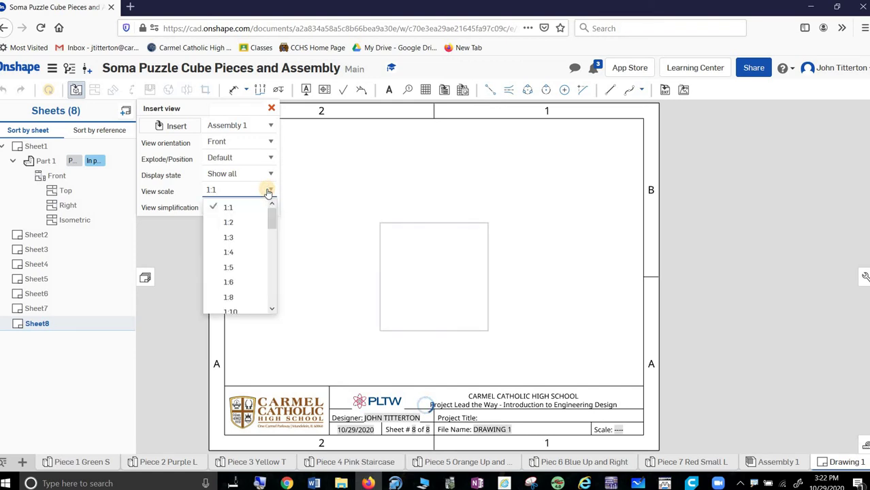
click(237, 221)
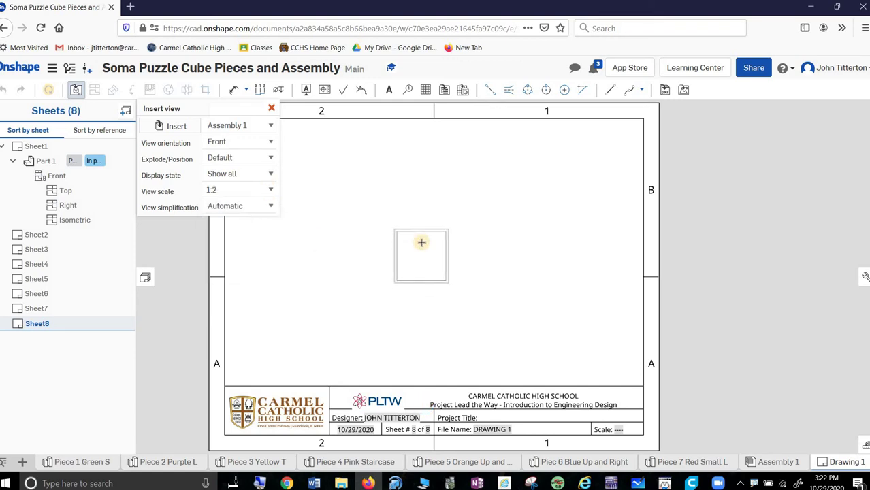
click(415, 249)
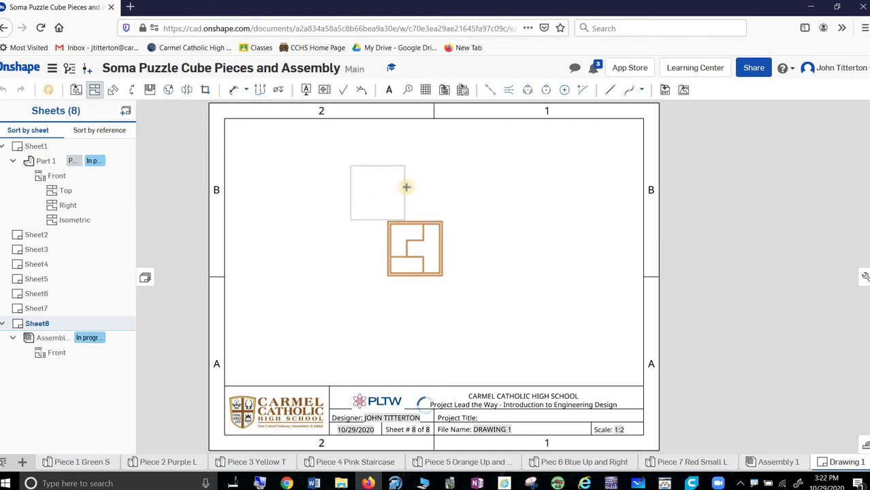
Step: Project top, left, back and bottom views around the Assembly 1 front view
click(414, 178)
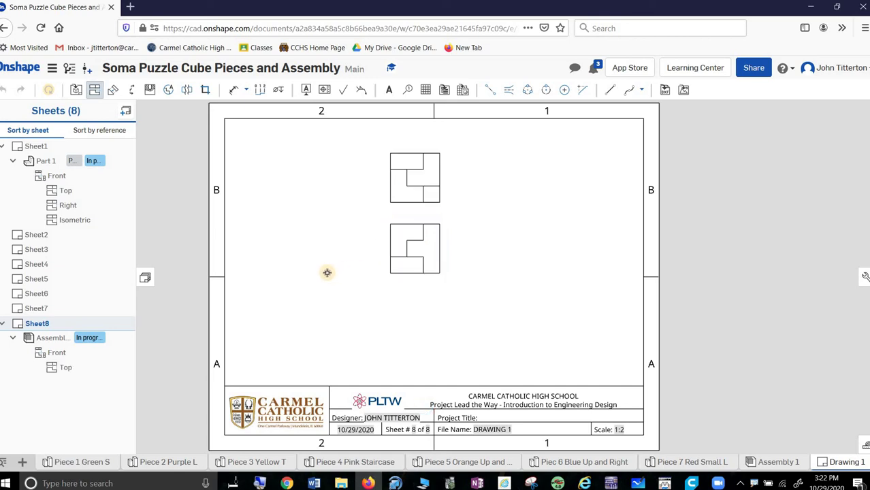
click(396, 247)
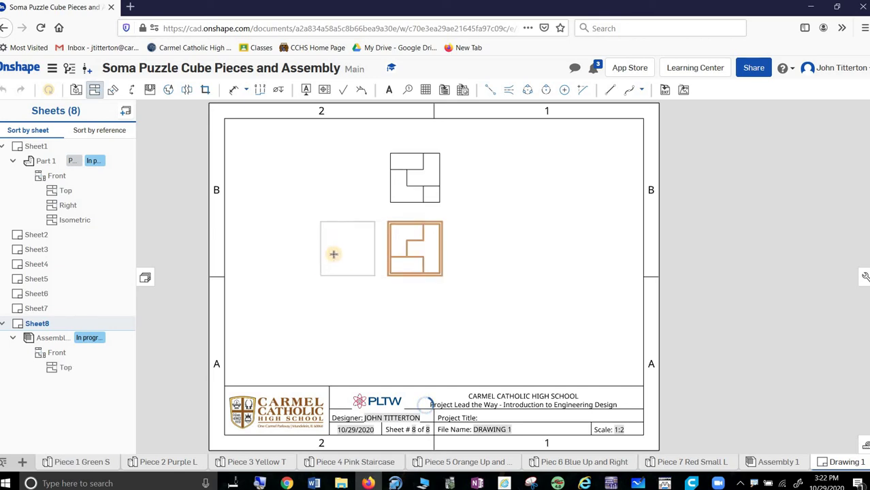
click(250, 248)
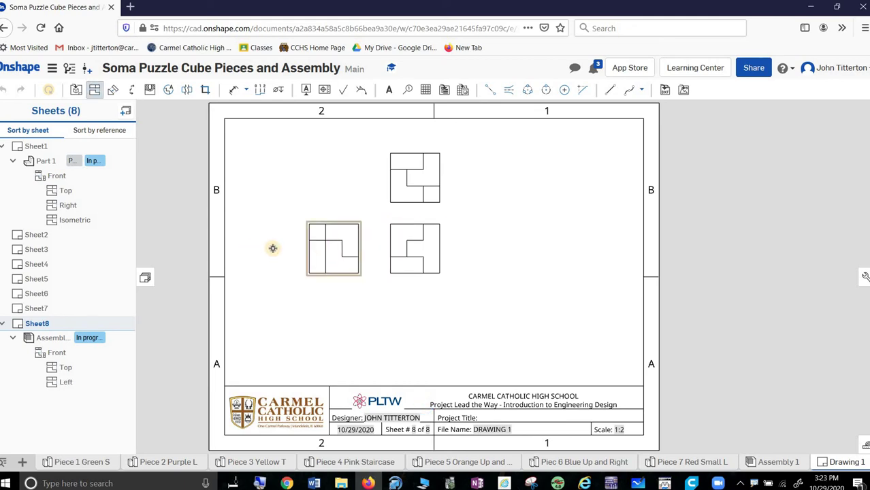
click(310, 252)
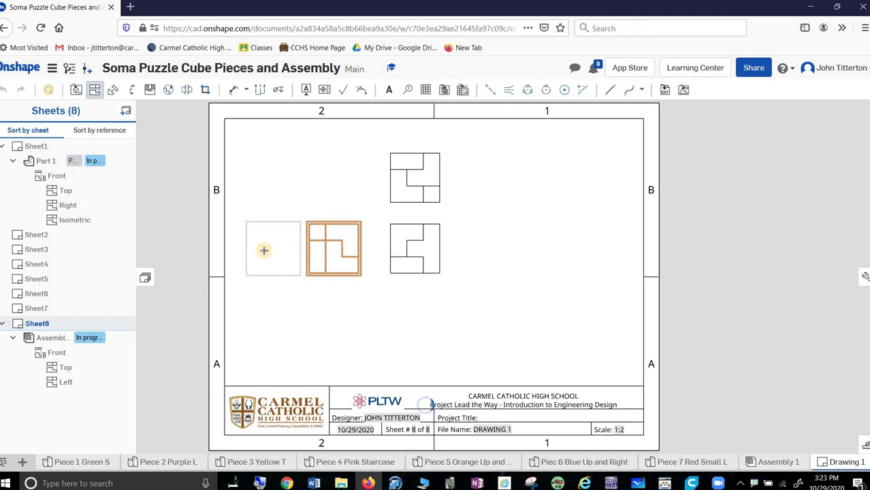
click(422, 254)
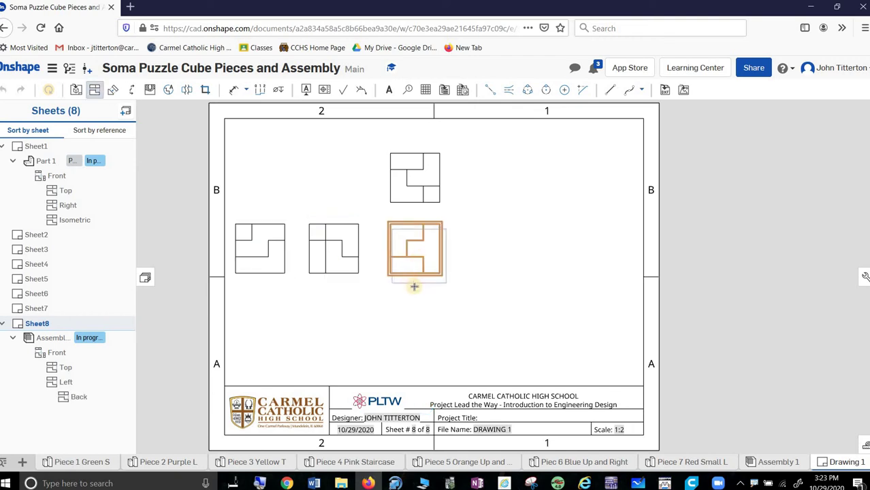
click(415, 324)
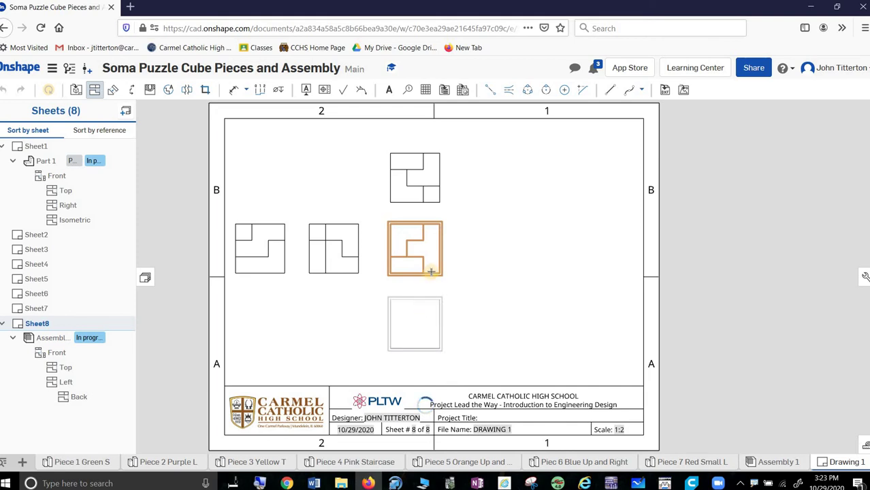
Step: Add a right view and an isometric view at the sheet's upper right
click(429, 251)
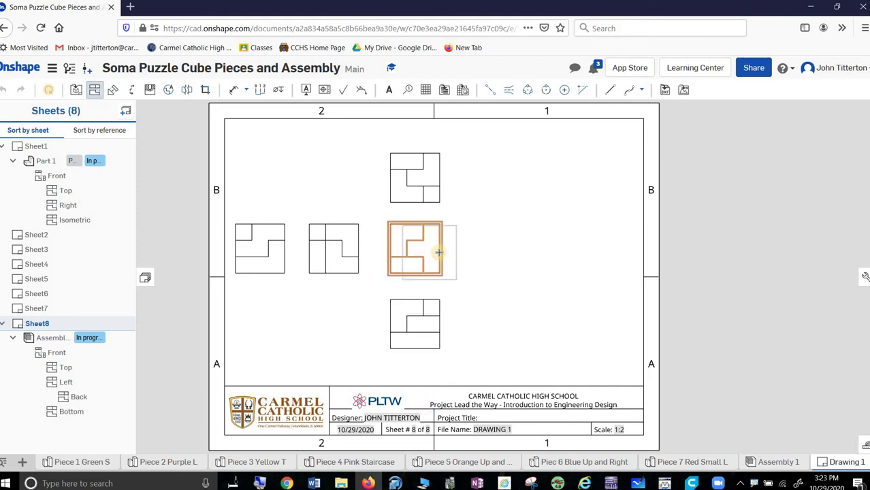
click(492, 245)
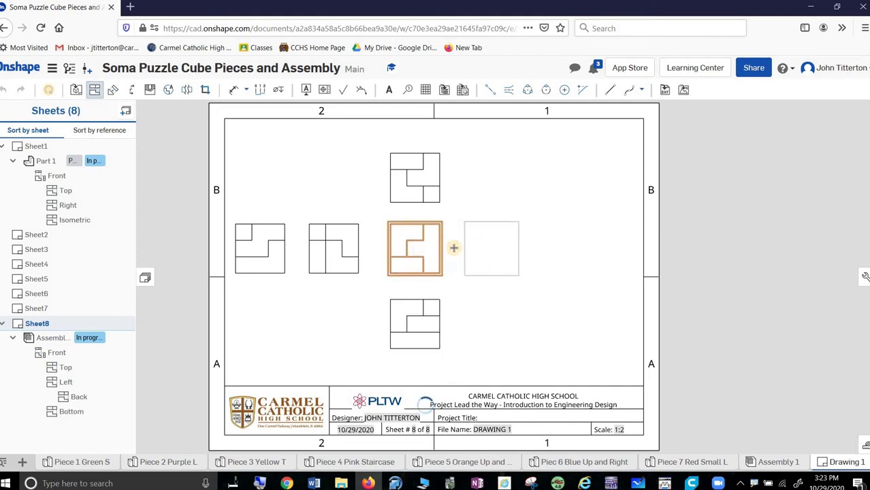
click(416, 248)
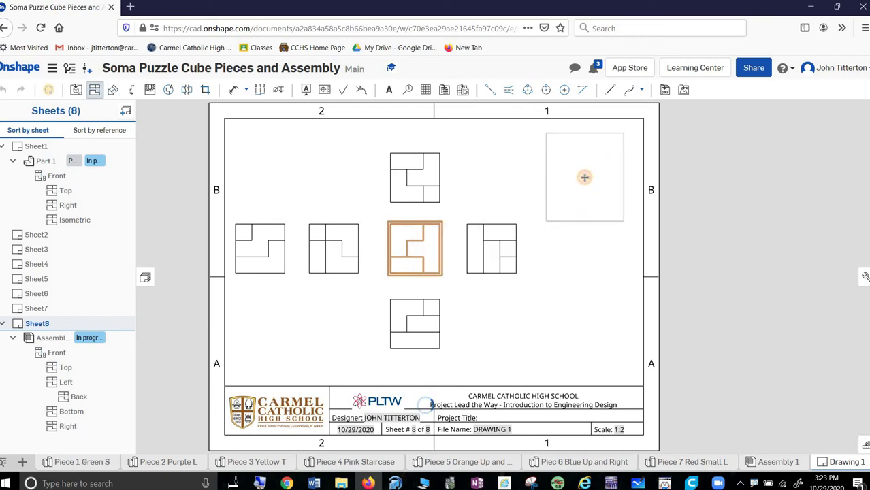
click(593, 215)
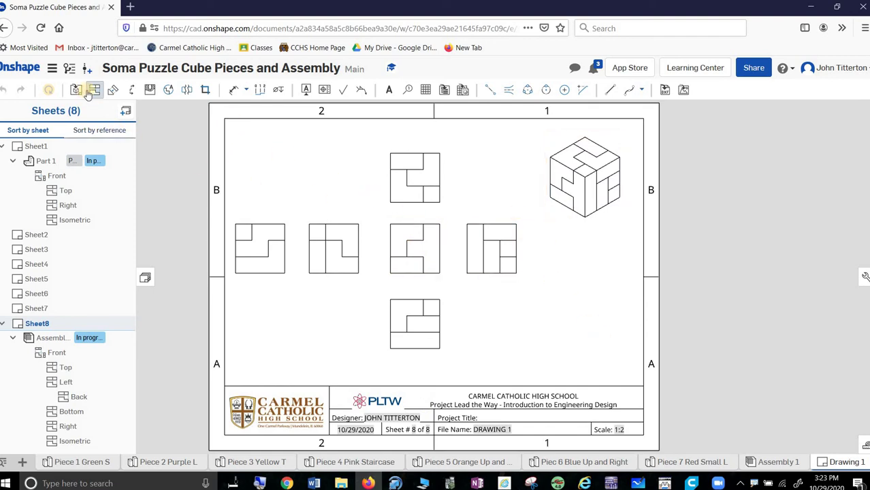
Step: Select all the Sheet8 assembly views and switch them to shaded display
drag(230, 123, 632, 373)
drag(602, 320, 585, 285)
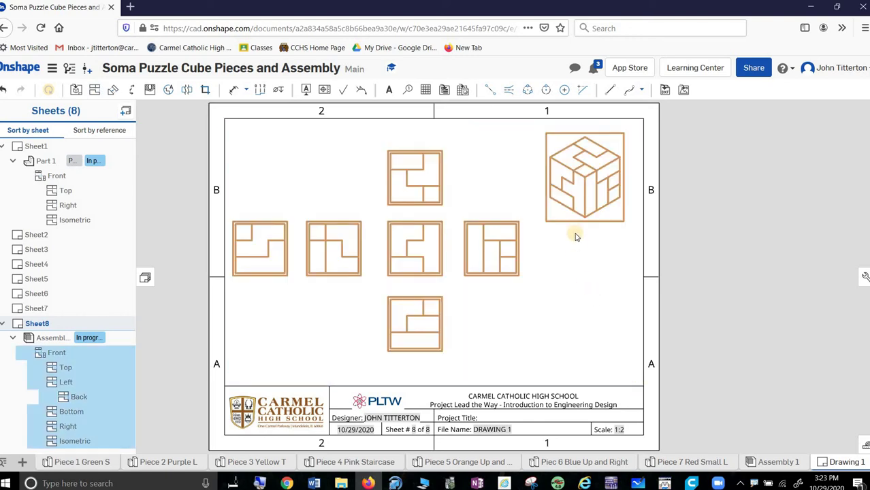
right_click(577, 196)
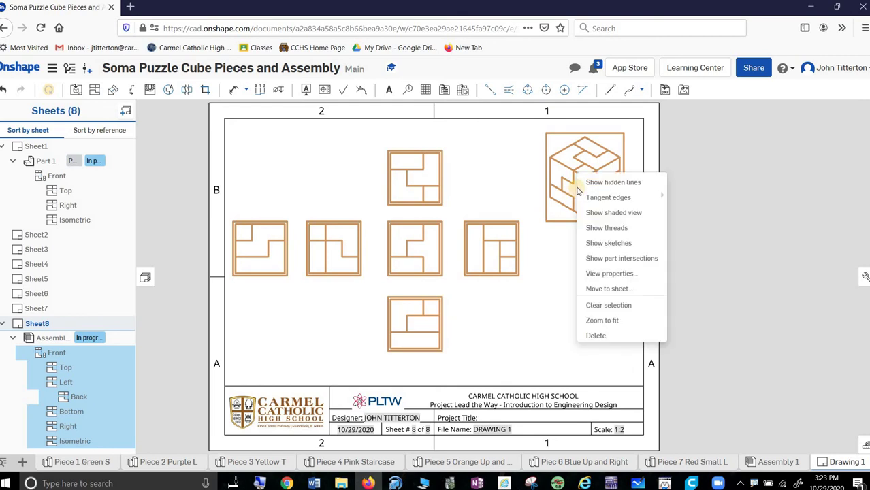
click(608, 208)
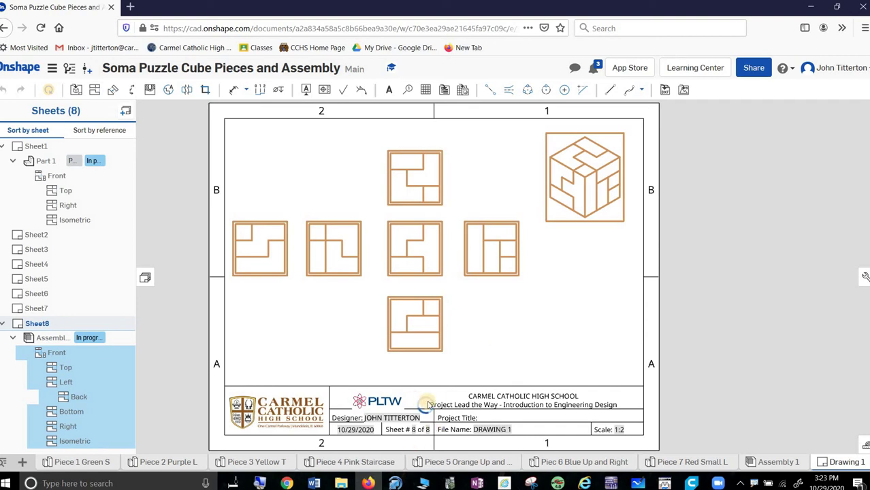
click(517, 360)
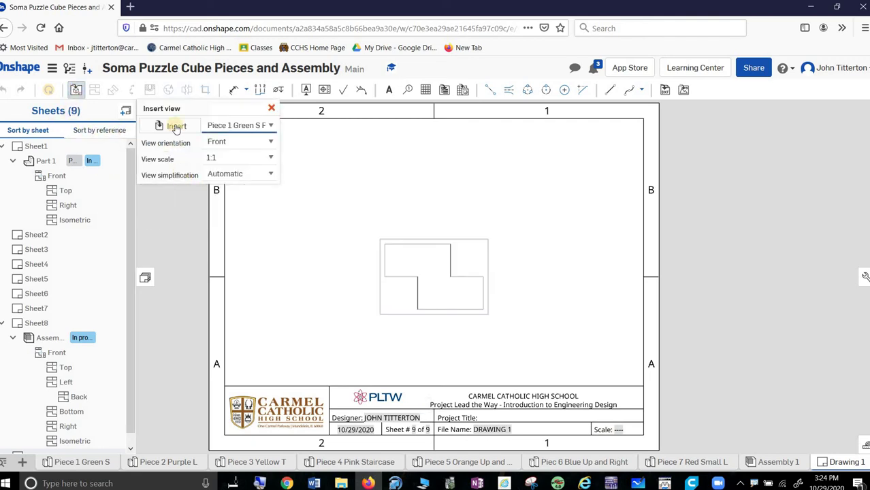
Step: Insert Assembly 1 at 1:2 as an Iso Exploded View using Explode 1 on Sheet 9
click(171, 126)
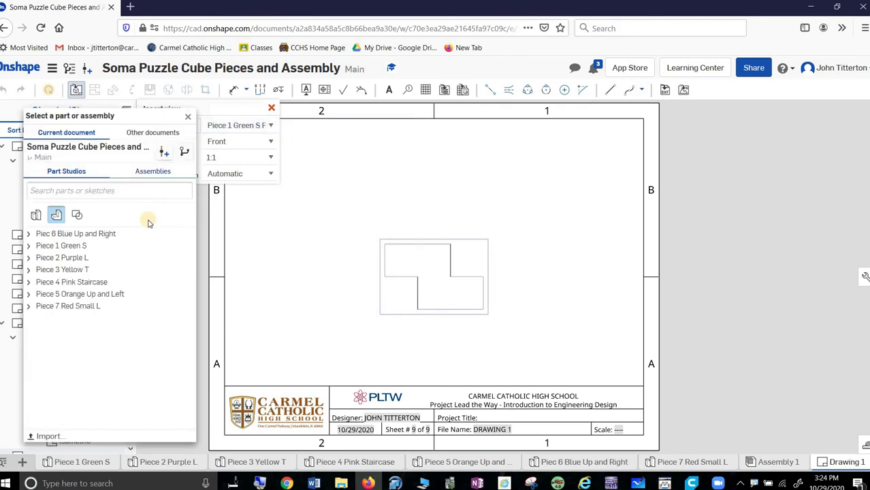
click(152, 173)
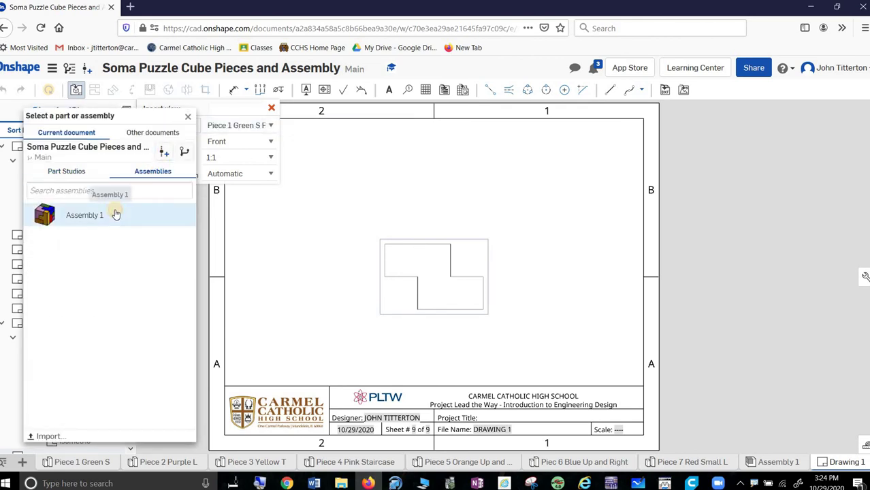
click(128, 211)
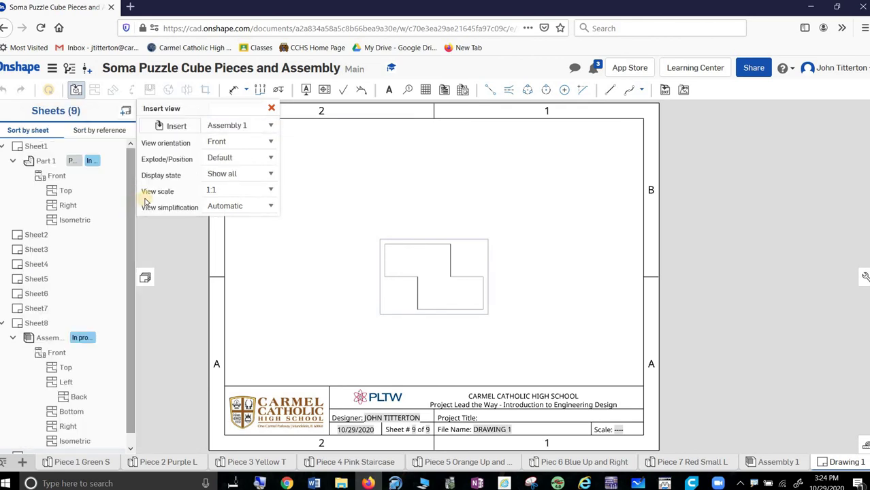
click(267, 190)
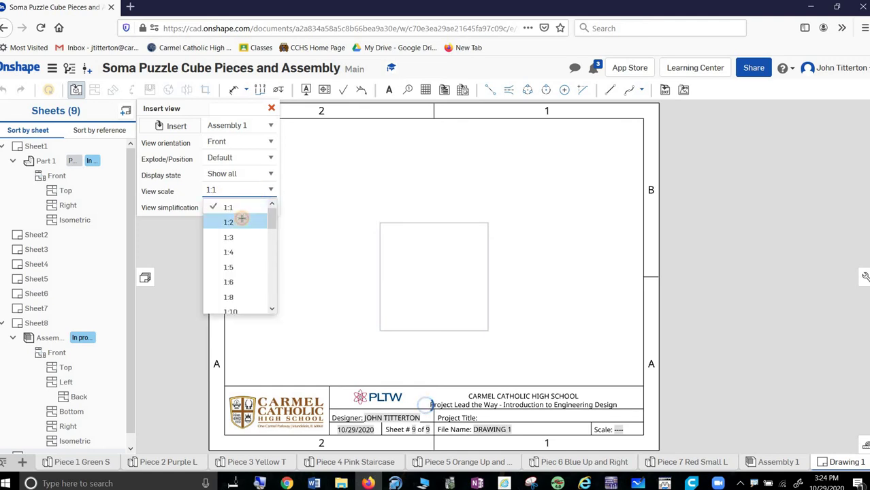
click(243, 222)
click(271, 128)
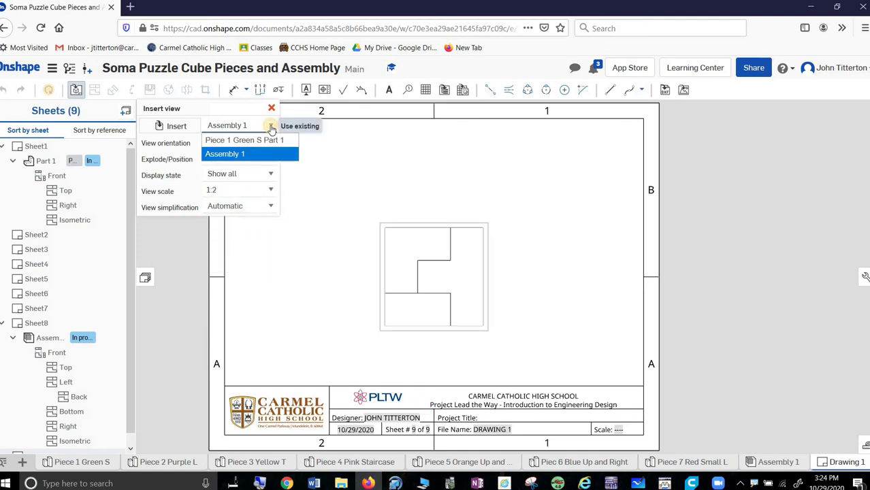
click(271, 127)
click(271, 141)
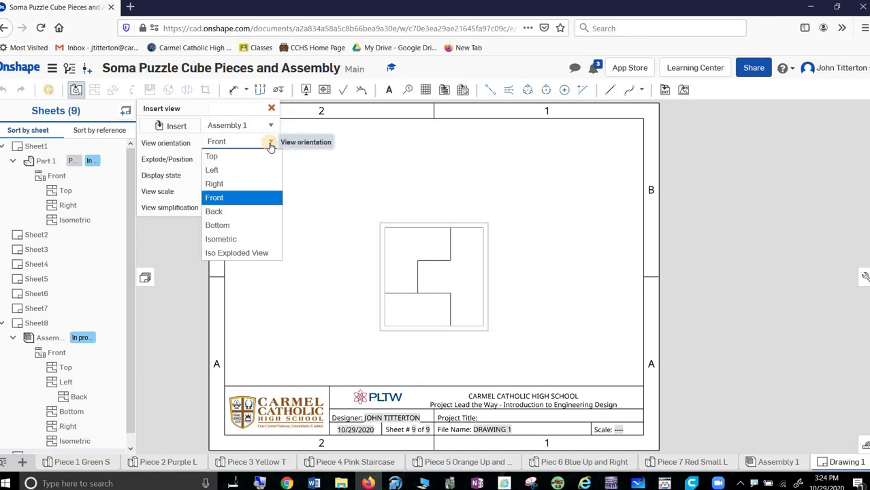
click(238, 252)
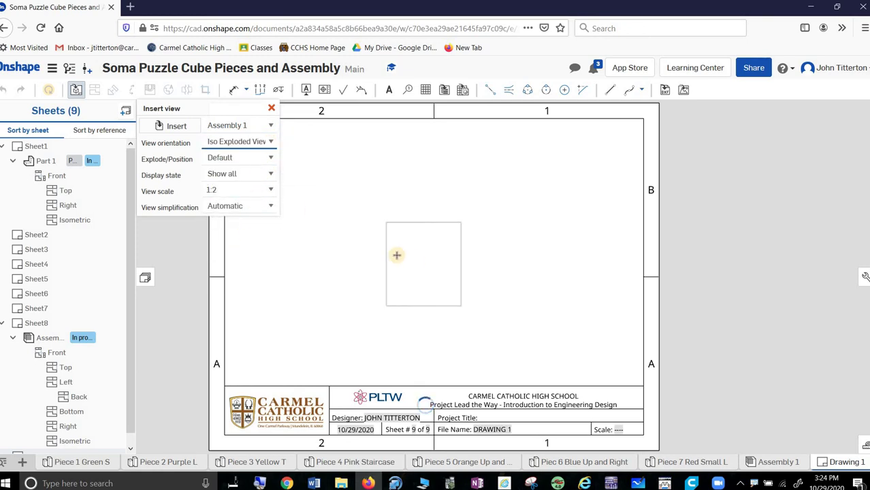
click(270, 159)
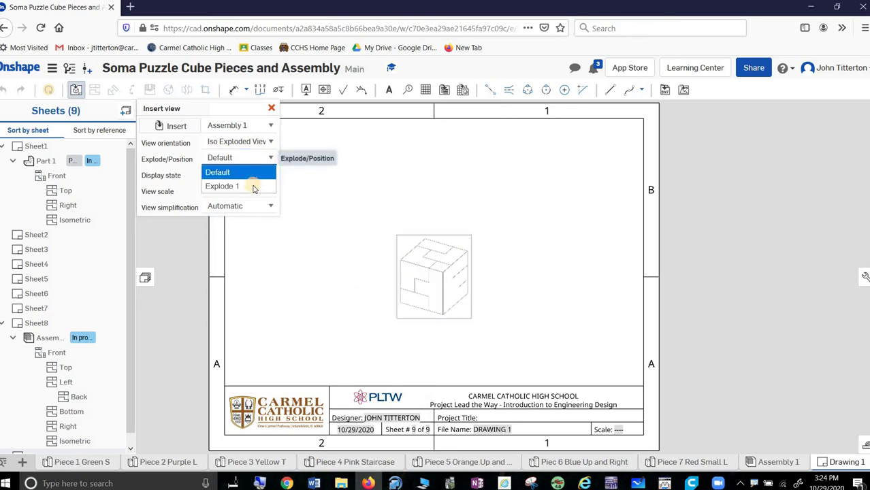
click(252, 185)
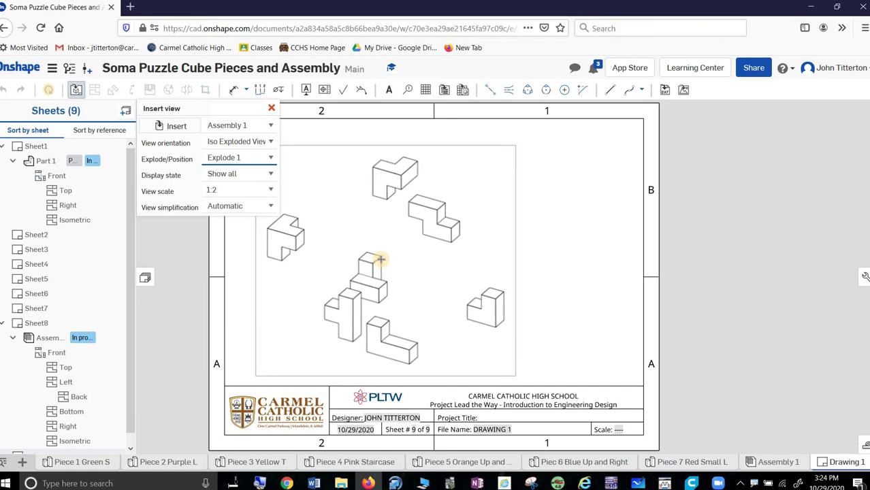
click(380, 259)
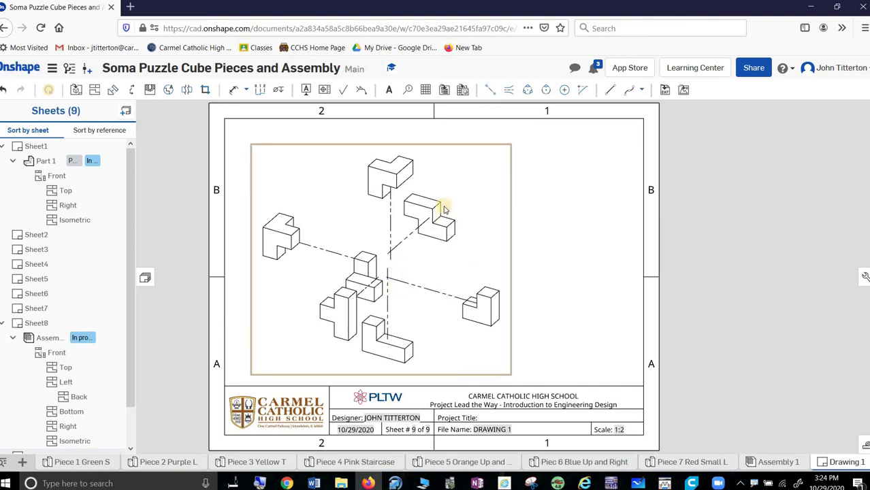
Step: Shade the exploded Assembly 1 view and nudge it slightly left on the sheet
right_click(450, 184)
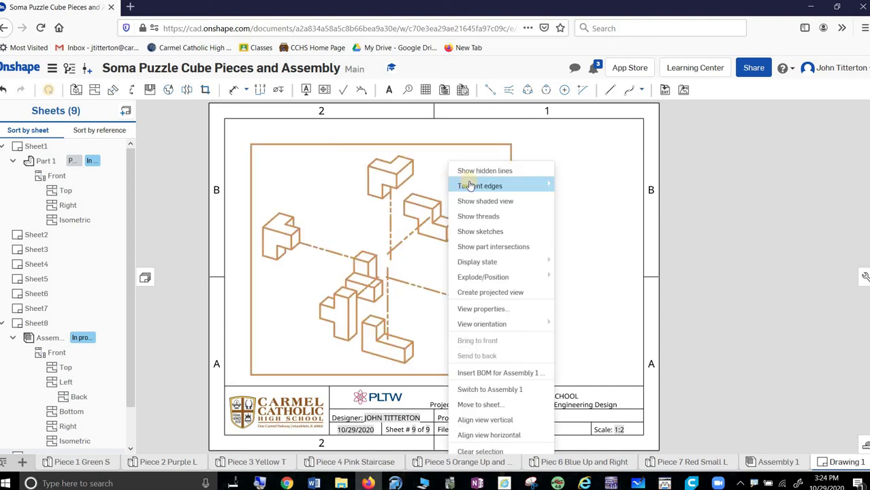
click(505, 228)
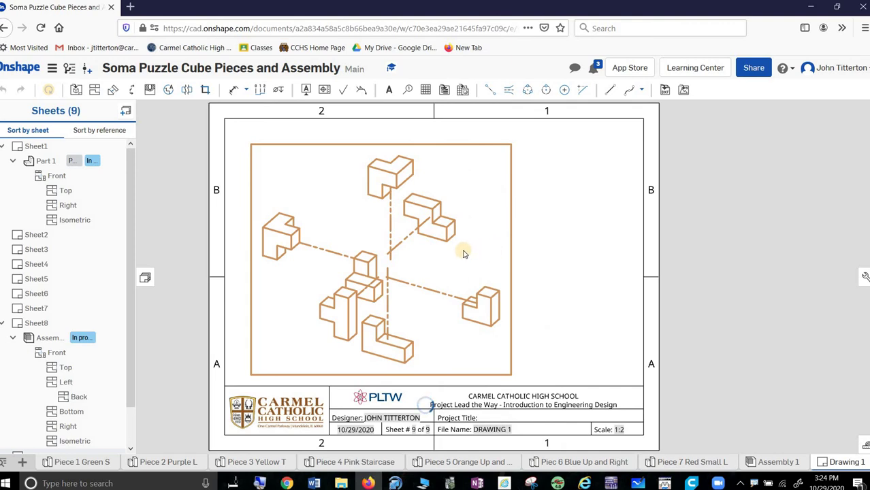
drag(422, 258, 409, 257)
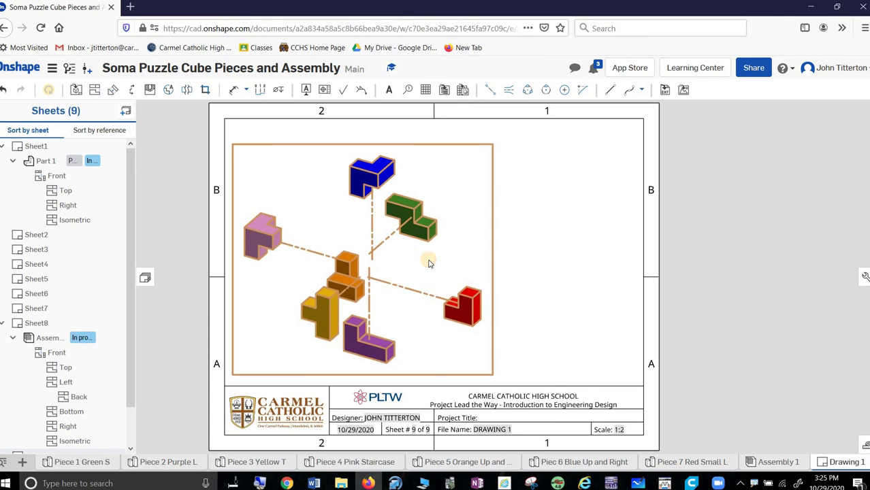
click(568, 234)
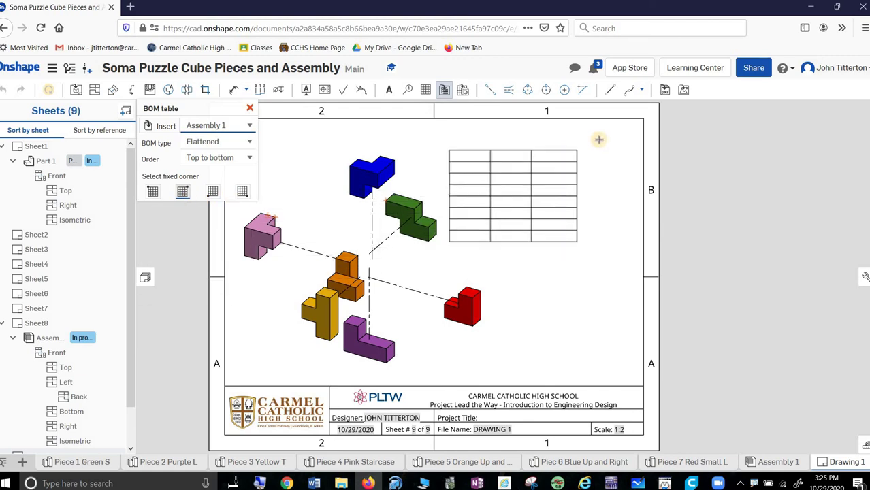
Step: Place the seven-item bill of materials at Sheet 9's top-right corner
click(643, 119)
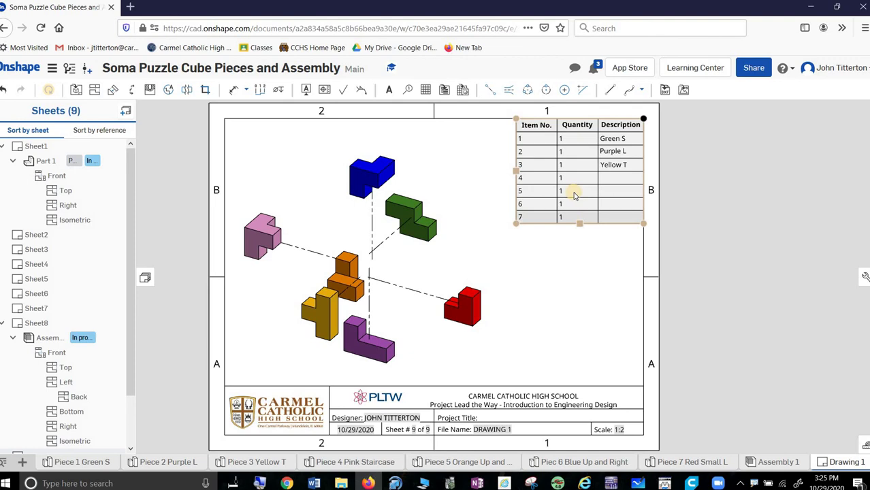
scroll(577, 162, up, 5)
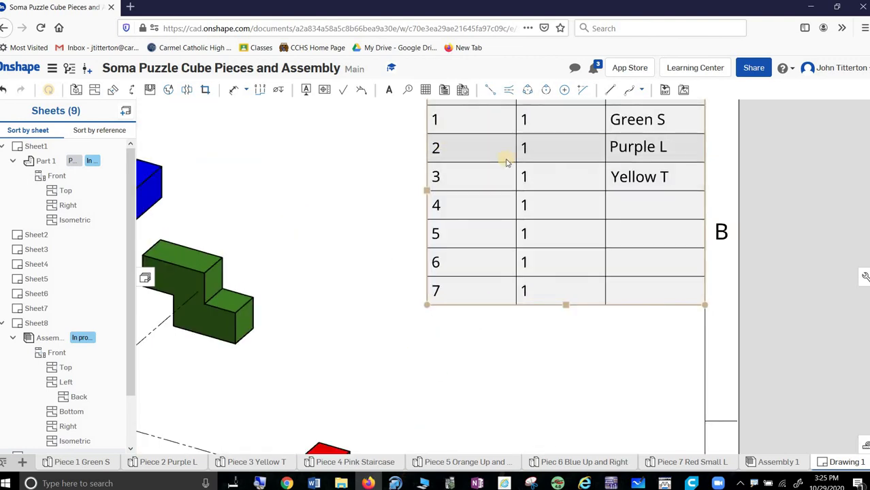
scroll(507, 162, down, 3)
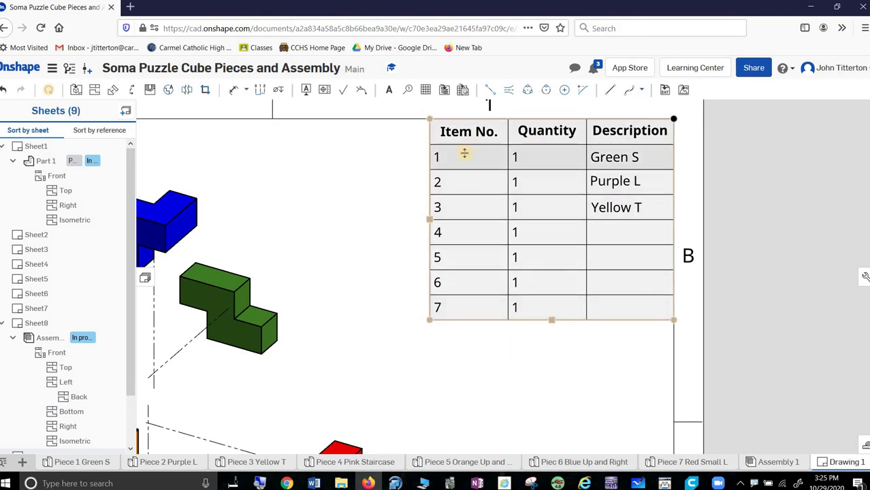
mouse_move(467, 160)
mouse_down()
mouse_move(474, 296)
mouse_move(540, 313)
mouse_up()
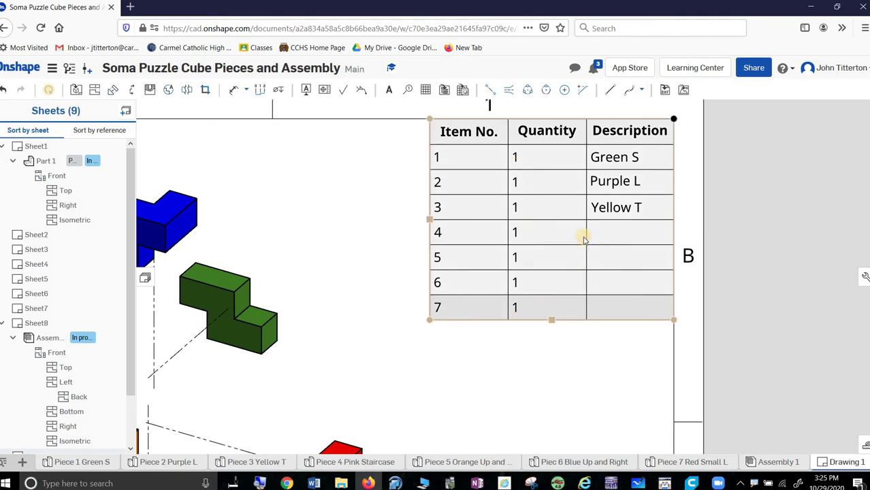
Step: Center-align the Item No. values 1–7 in the bill of materials
click(584, 239)
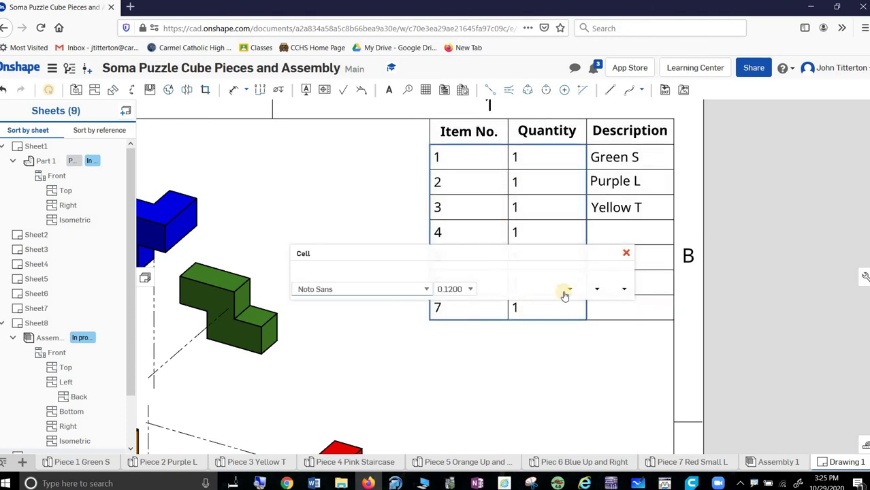
click(465, 135)
click(465, 135)
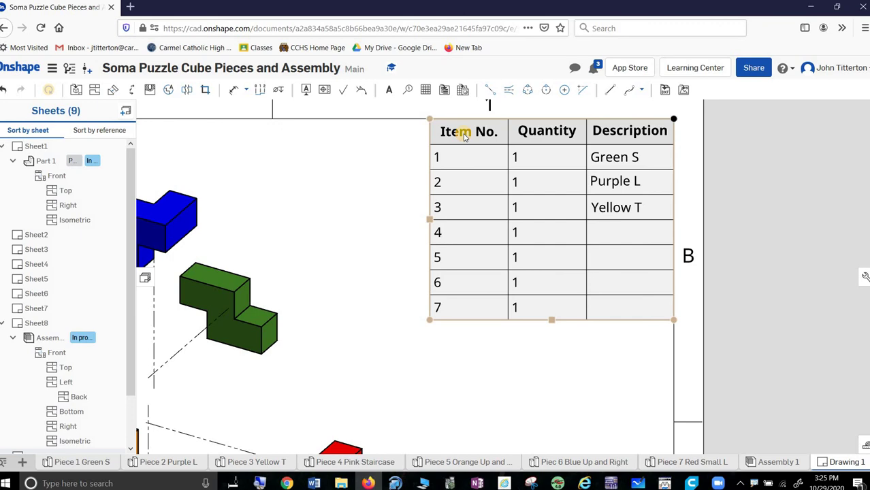
click(469, 148)
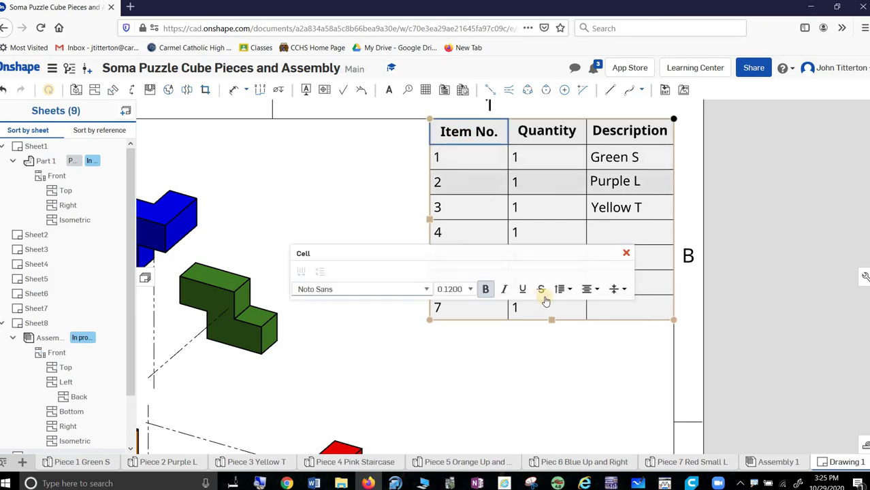
click(590, 290)
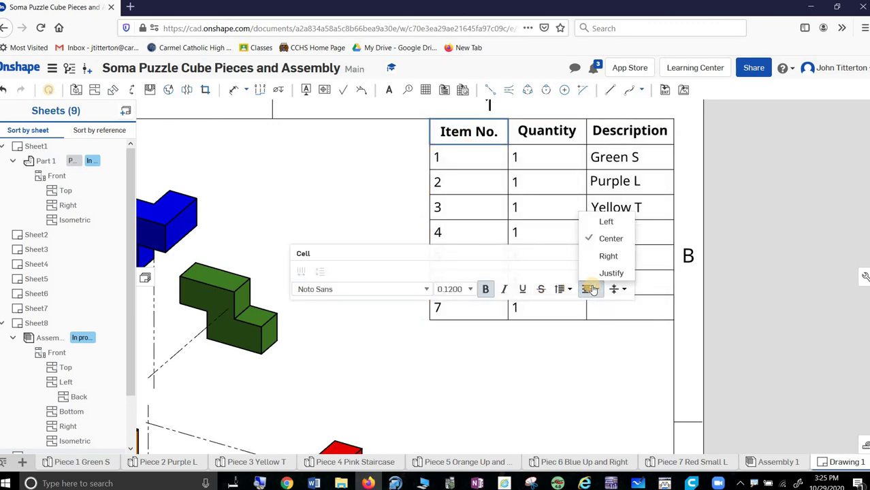
click(604, 237)
click(470, 162)
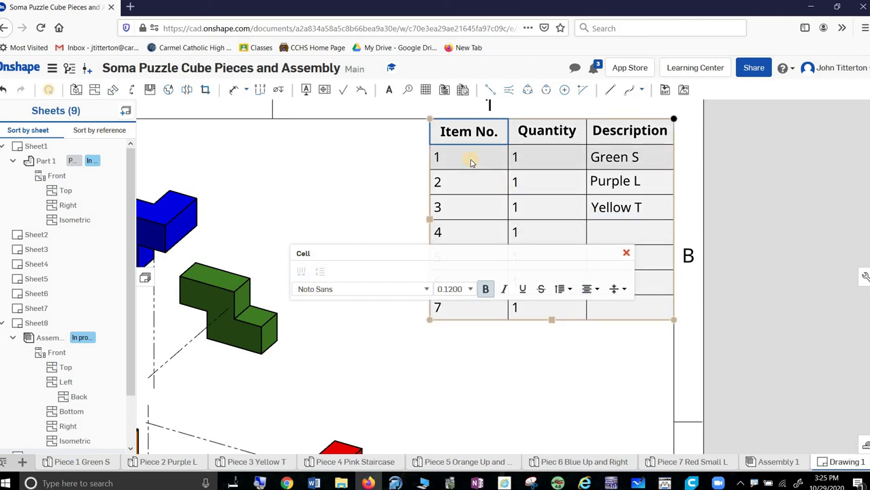
click(471, 161)
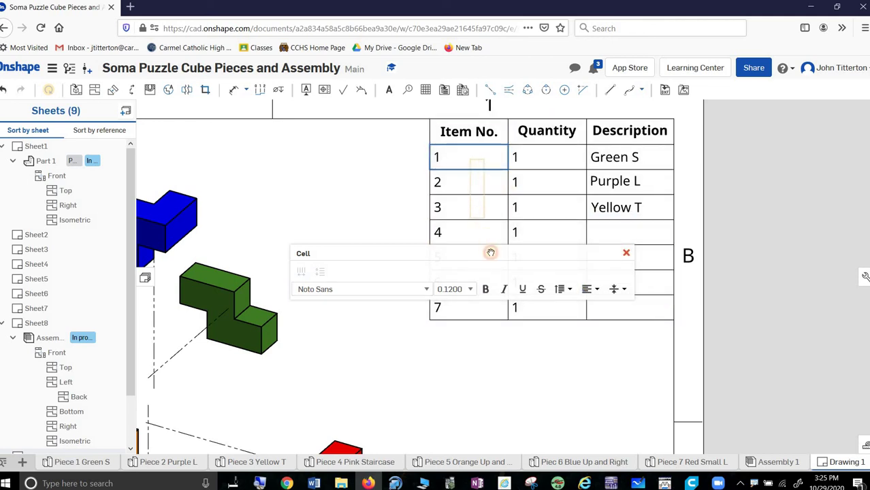
drag(497, 307, 495, 311)
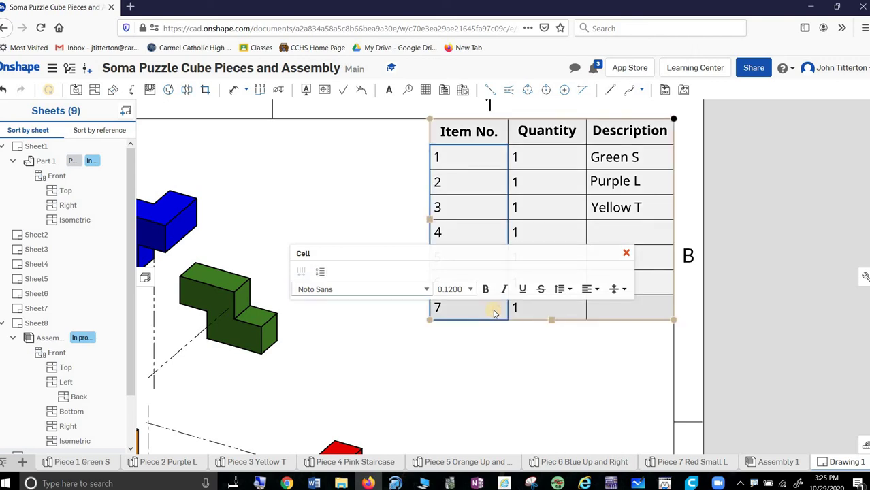
click(599, 292)
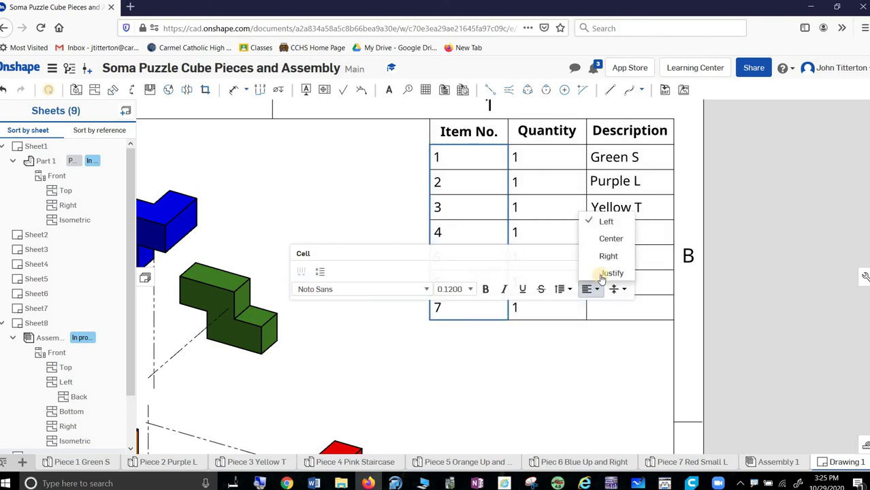
click(606, 238)
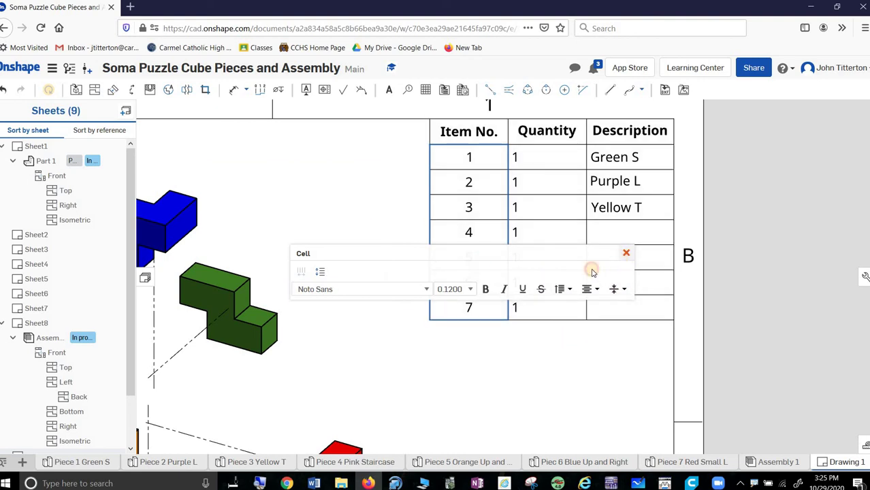
key(Escape)
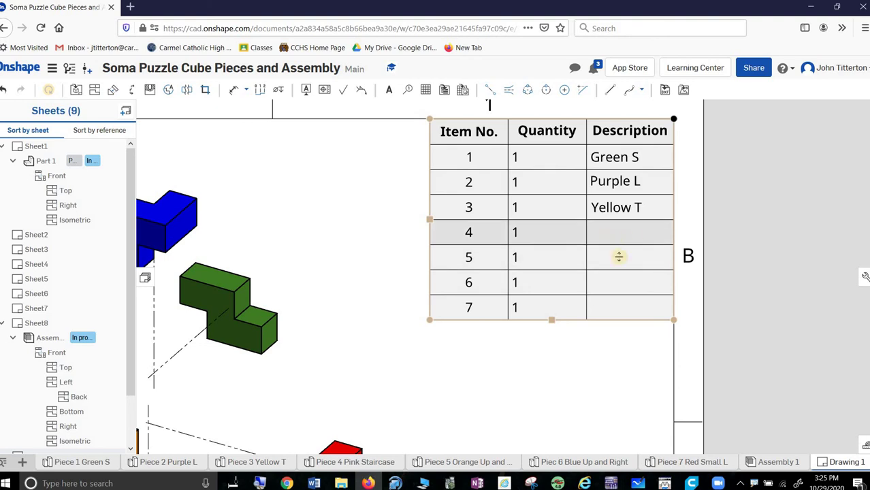
Step: Start an Item No. callout on the pink piece, then cancel the misplaced attempt
scroll(394, 280, down, 5)
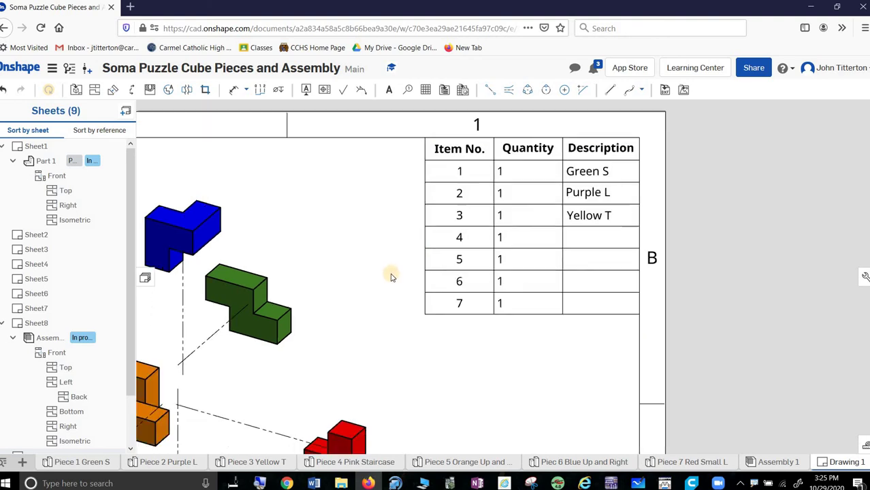
scroll(467, 220, up, 1)
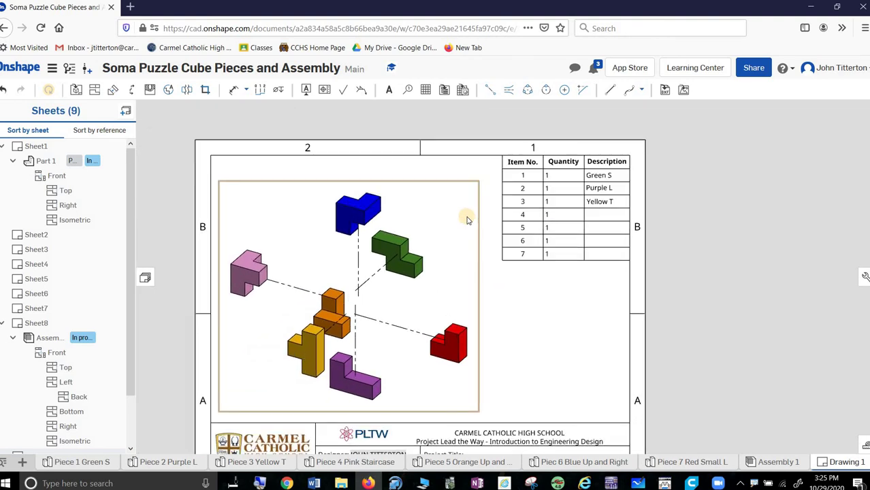
click(408, 92)
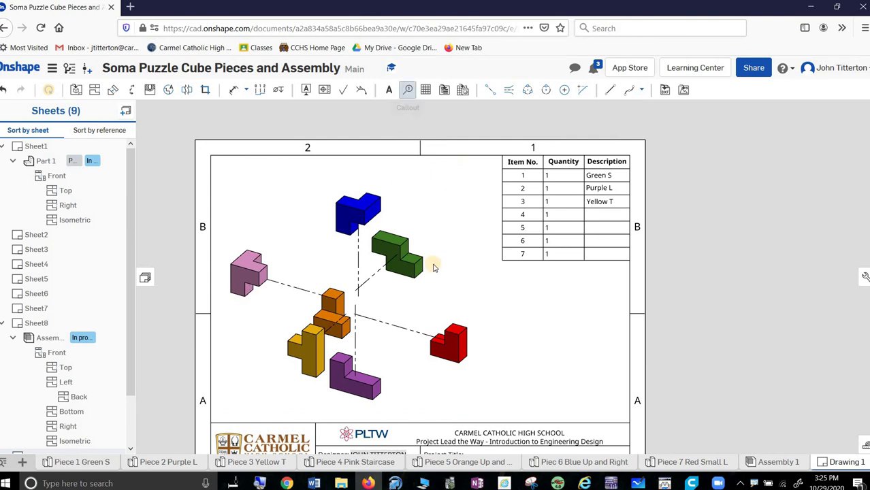
click(400, 267)
middle_drag(438, 228, 567, 257)
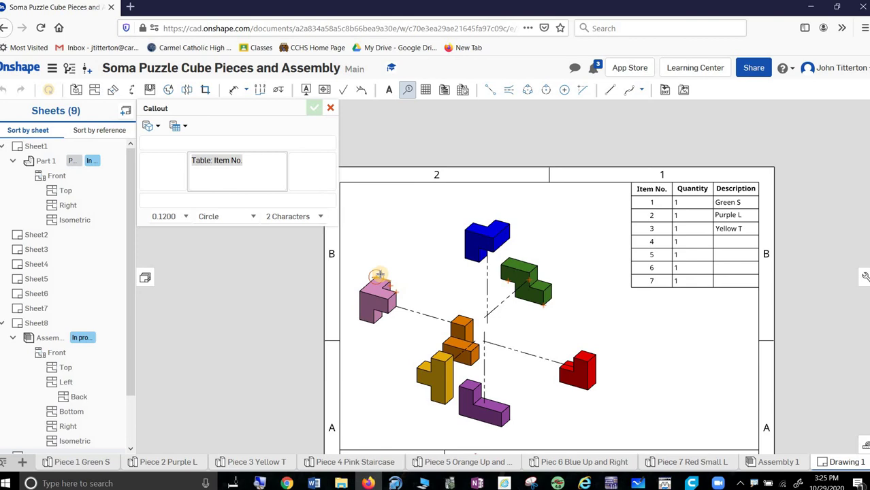
scroll(383, 278, up, 3)
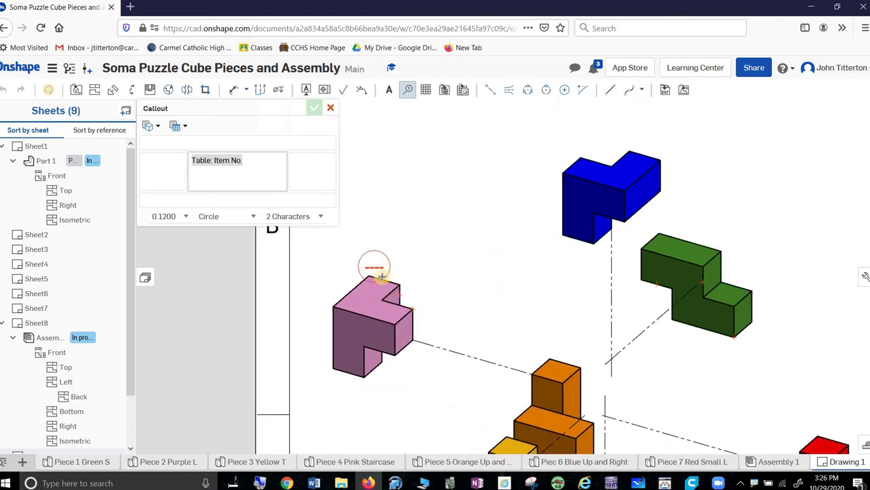
click(384, 280)
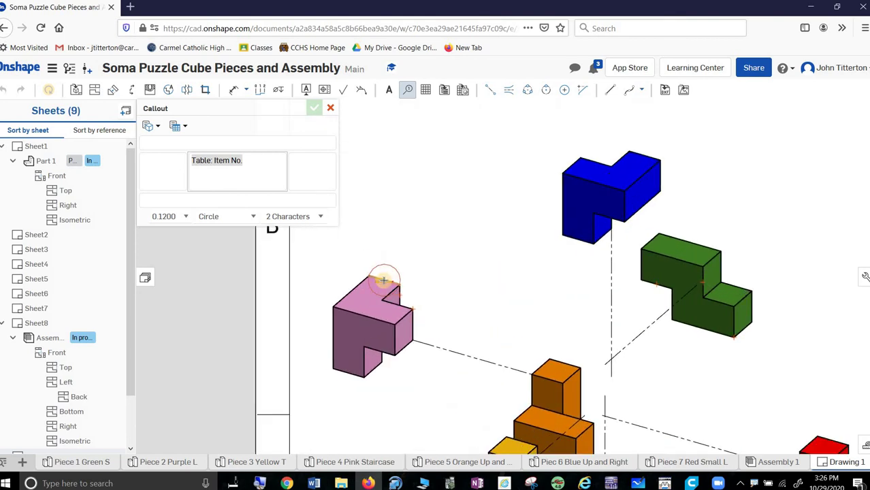
click(406, 191)
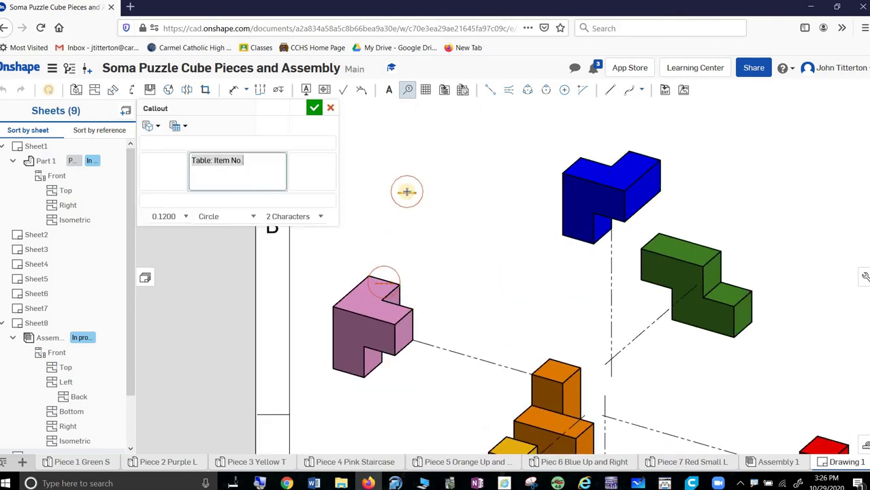
click(330, 108)
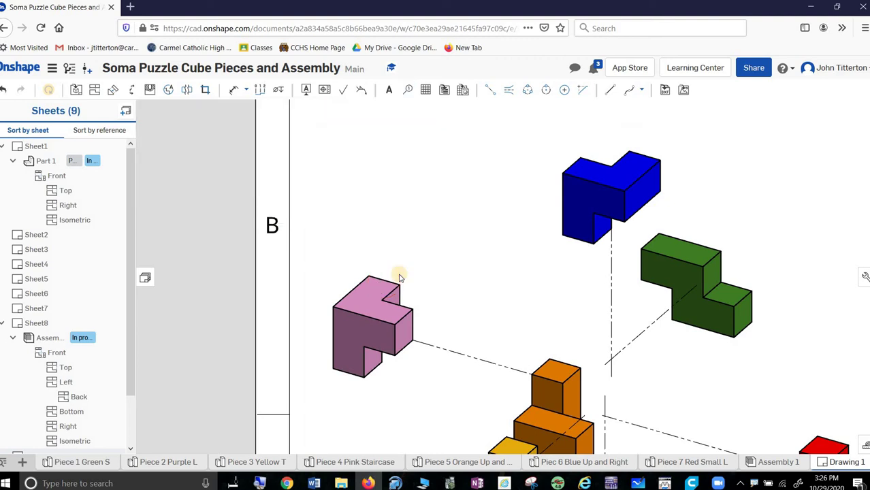
Step: Place balloon 6 above the pink piece and balloon 7 above the orange piece
click(408, 89)
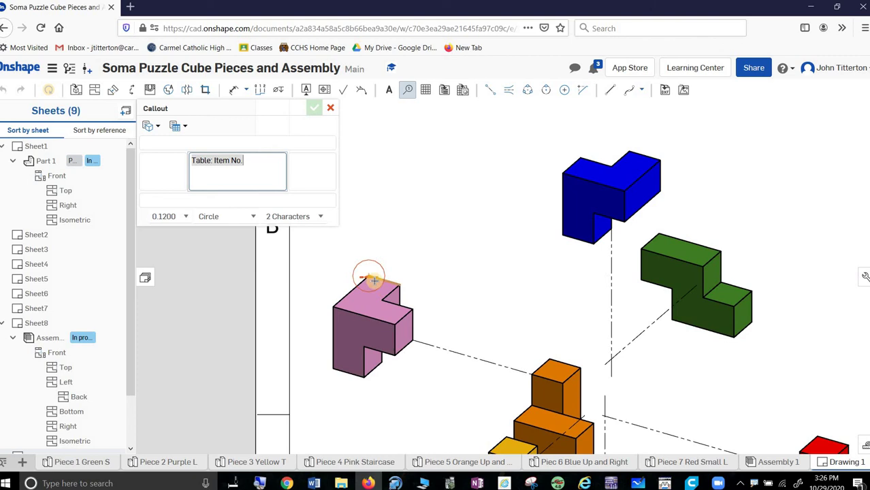
scroll(378, 281, up, 3)
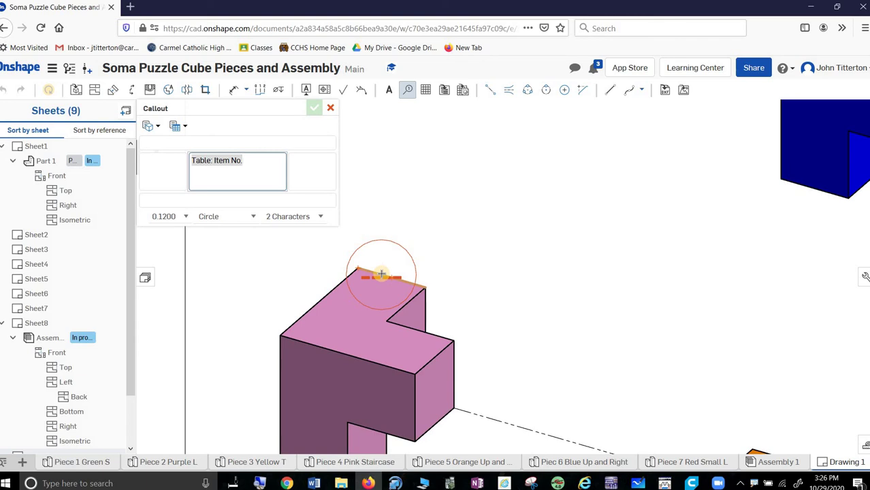
click(391, 263)
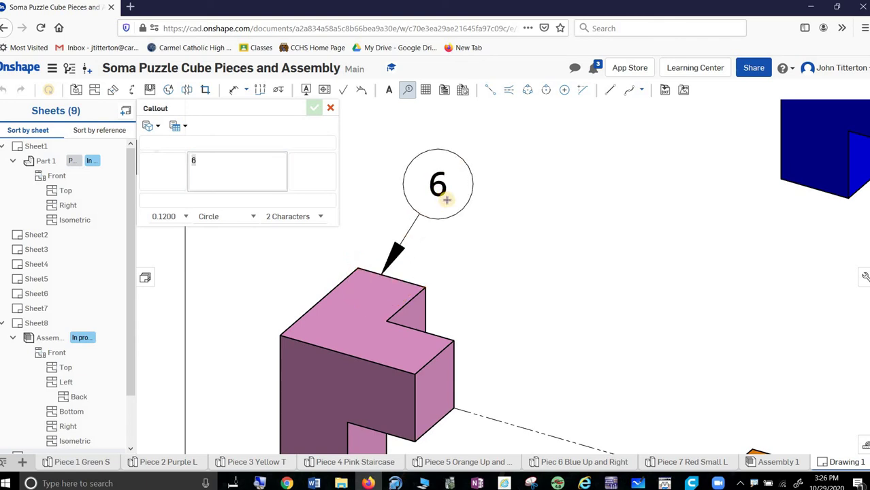
scroll(456, 177, down, 2)
click(464, 136)
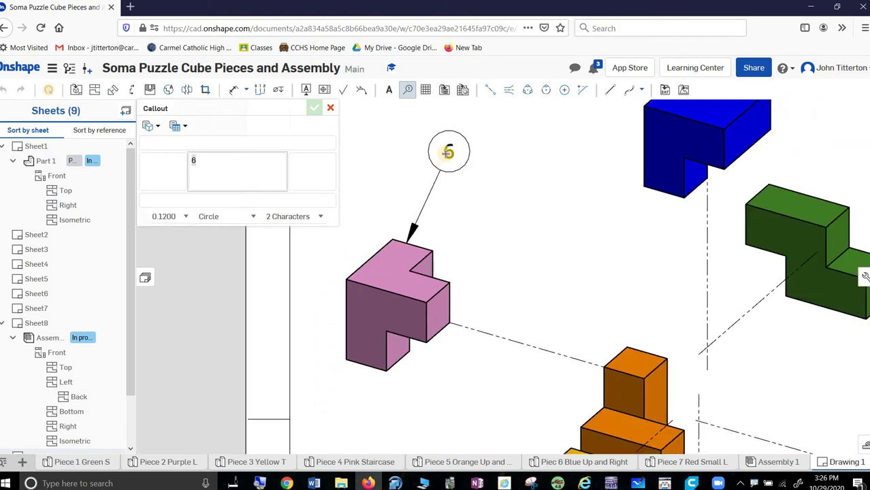
click(625, 349)
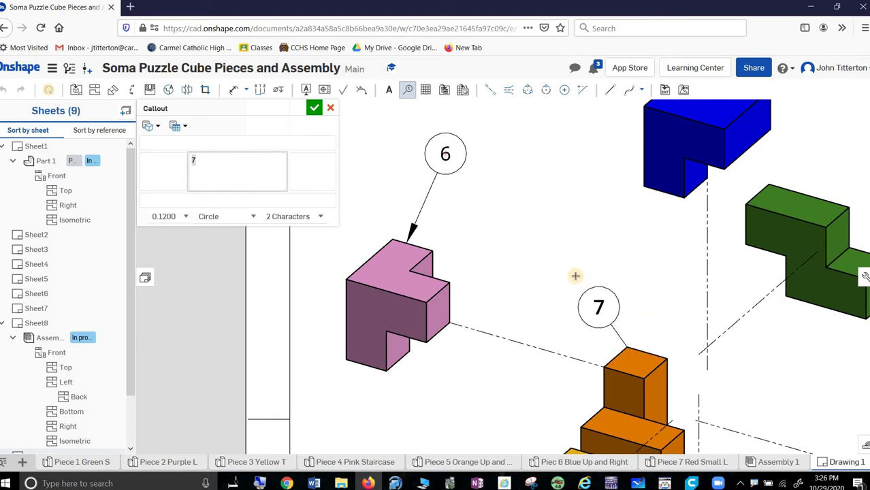
click(574, 274)
Step: Add balloon 5 beside the blue piece and balloon 1 above the green piece
scroll(670, 271, down, 2)
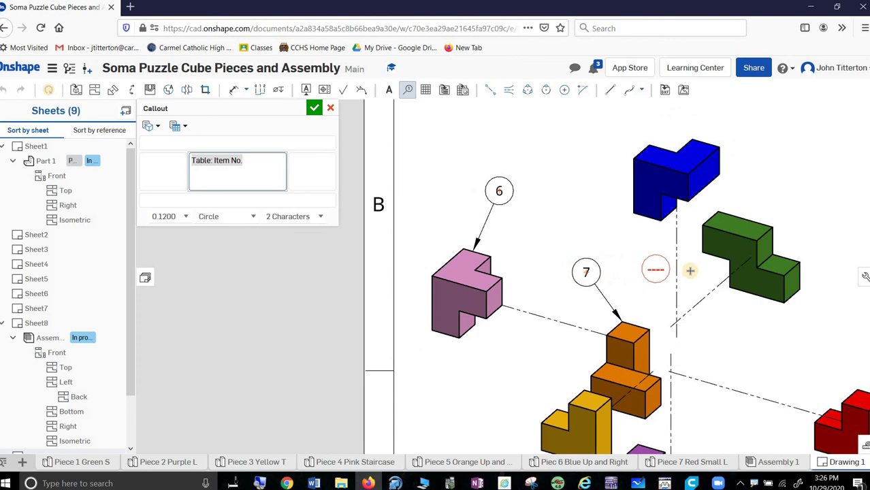
mouse_move(671, 271)
right_down()
mouse_move(587, 278)
mouse_move(444, 315)
right_up()
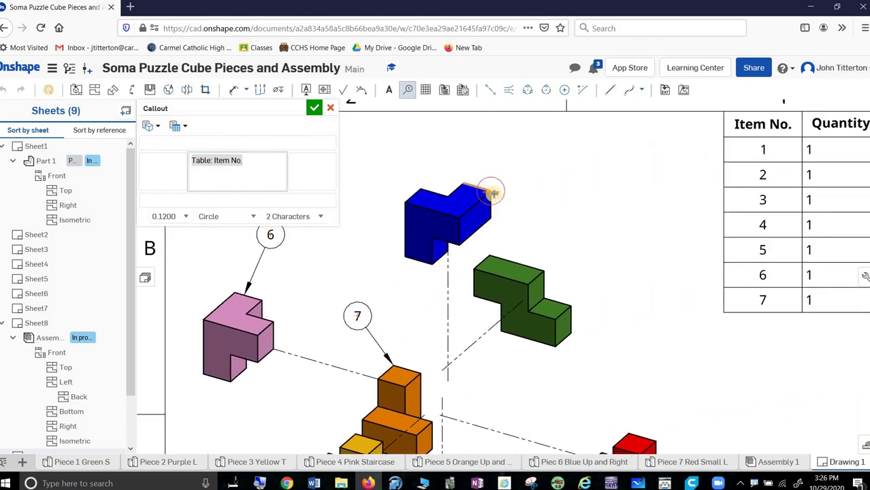
click(491, 191)
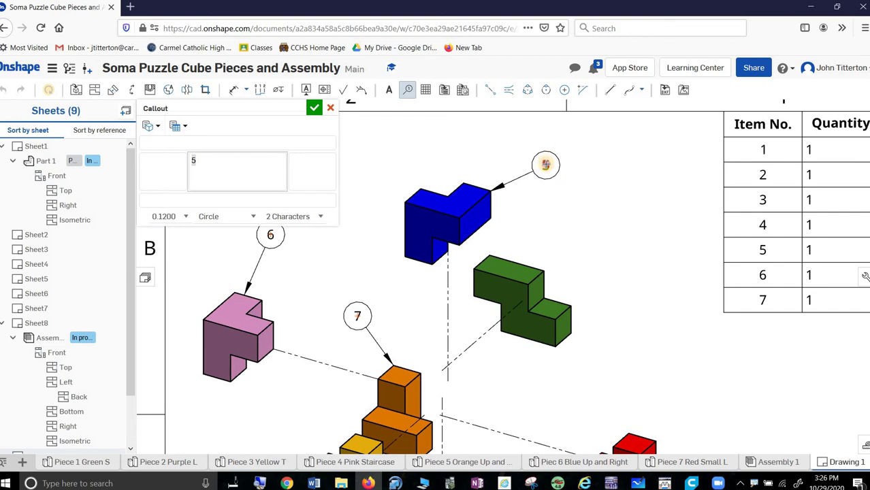
click(547, 164)
click(549, 269)
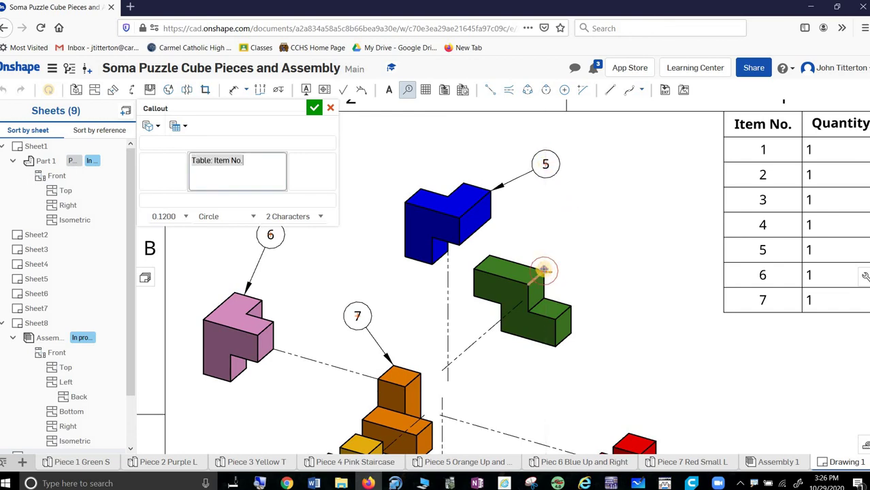
click(609, 232)
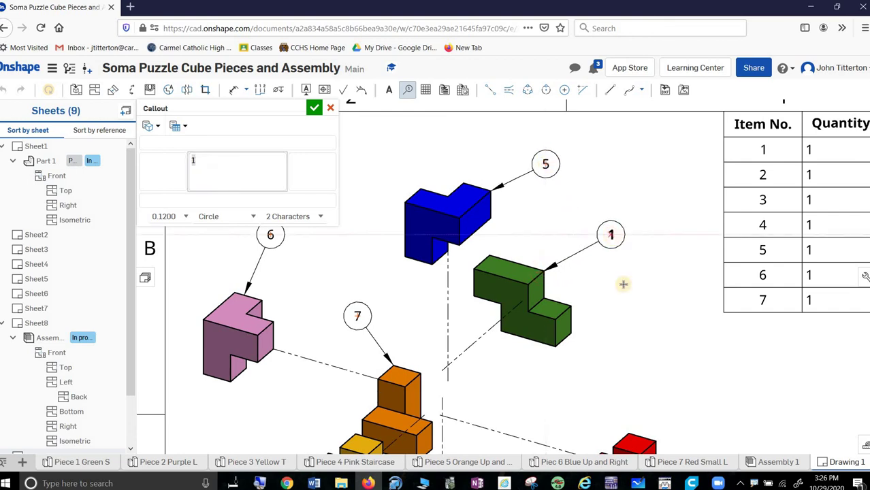
Step: Add balloons 3, 2 and 4 to the yellow, purple and red pieces
middle_drag(563, 391, 558, 190)
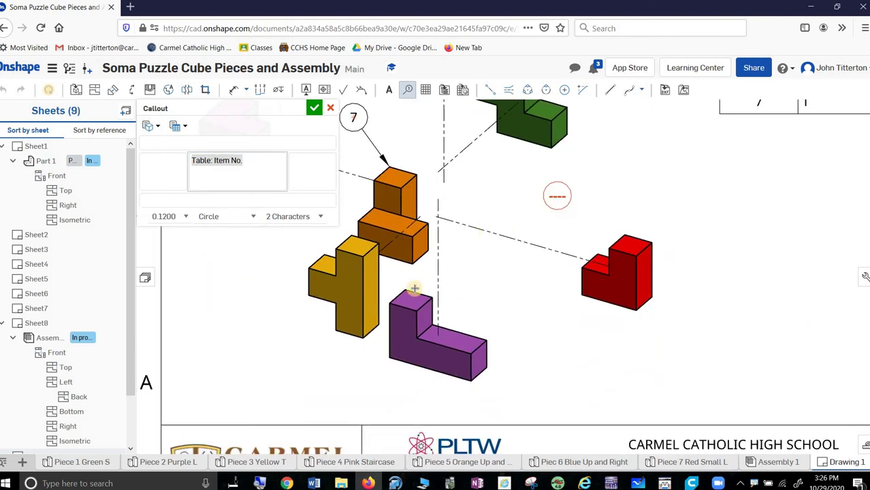
click(300, 300)
click(244, 329)
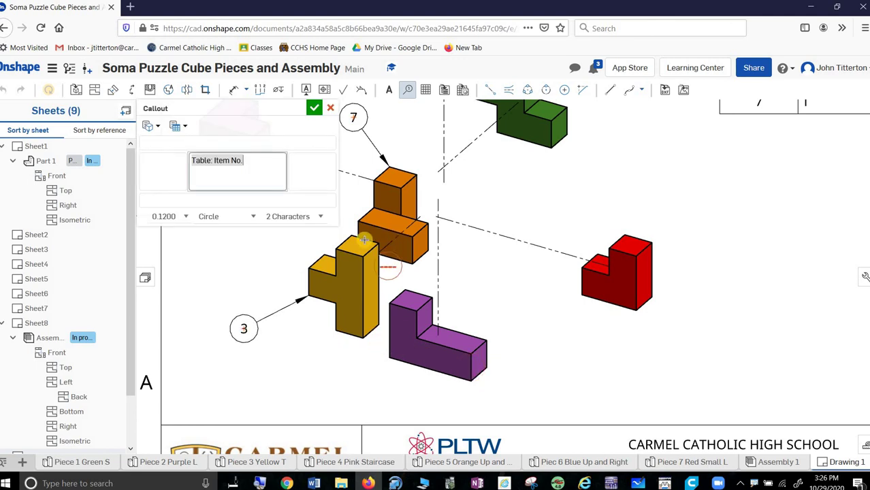
click(487, 367)
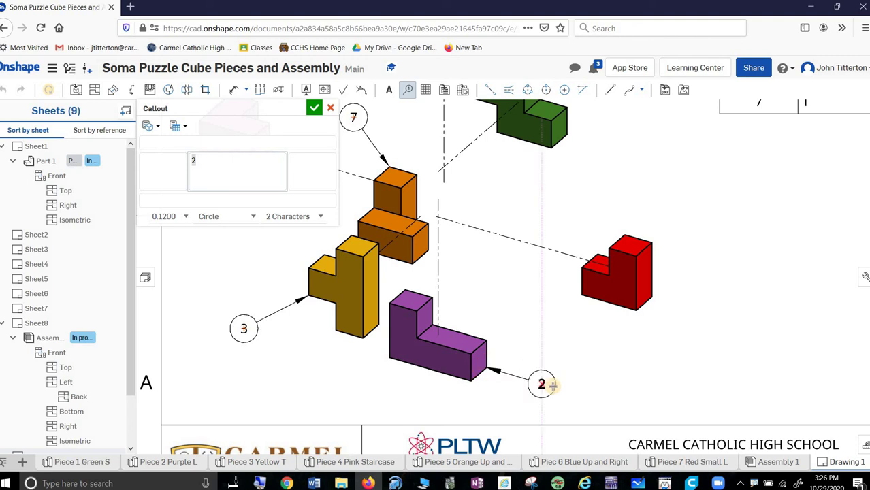
click(553, 386)
click(653, 298)
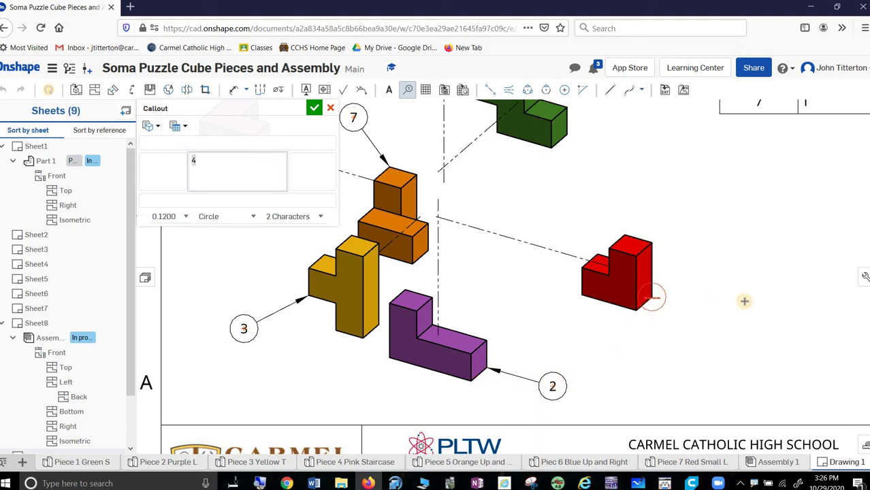
click(744, 301)
Step: Check the parts table header, then finish the callouts and go to Sheet2
scroll(524, 259, down, 4)
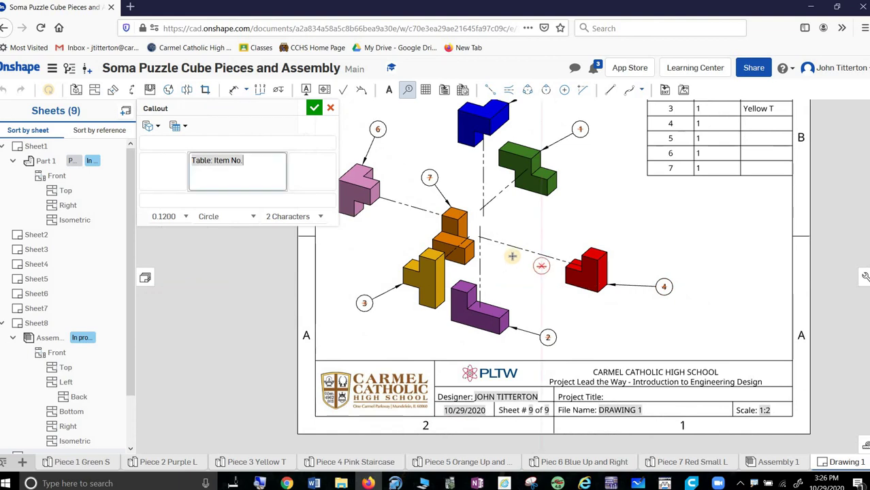
right_drag(512, 256, 523, 312)
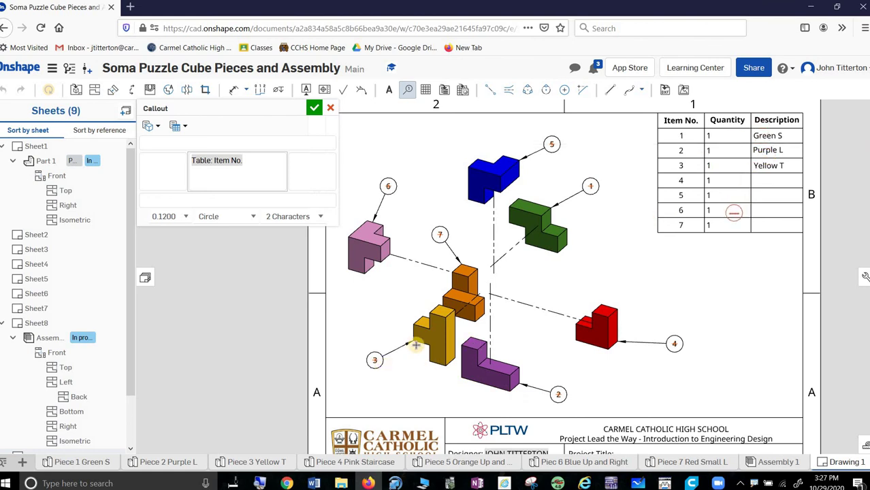
scroll(480, 320, down, 1)
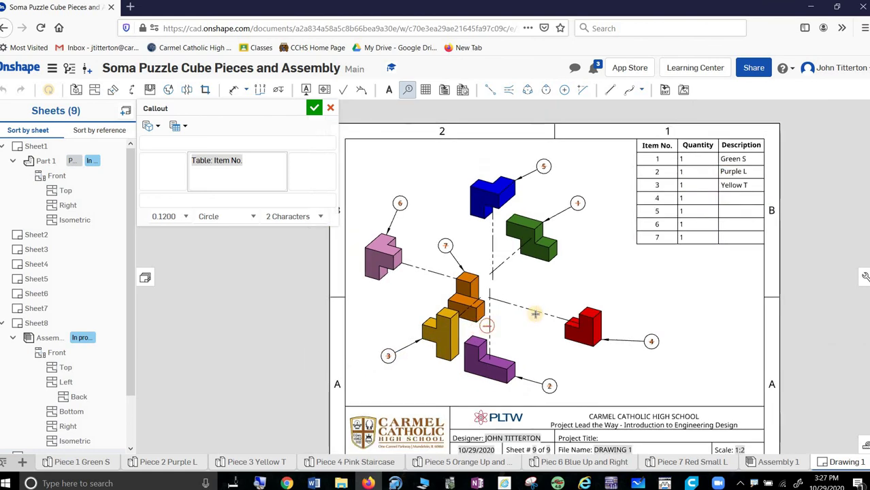
scroll(580, 300, down, 1)
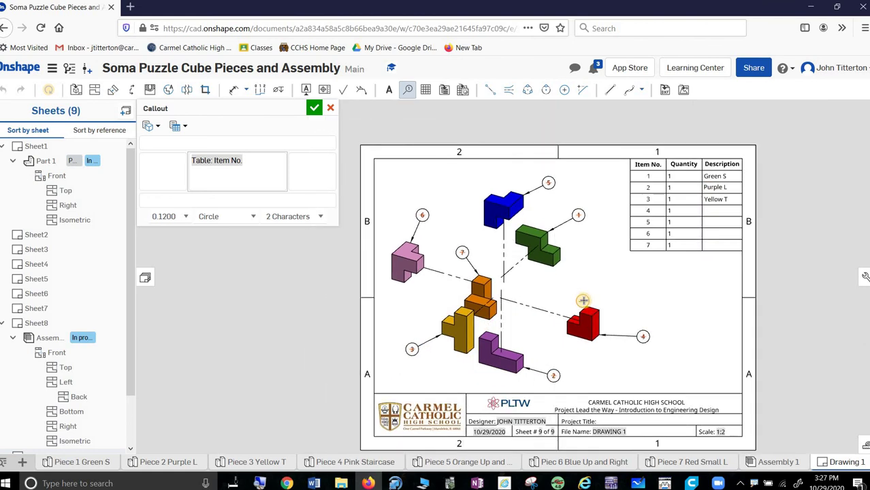
click(59, 239)
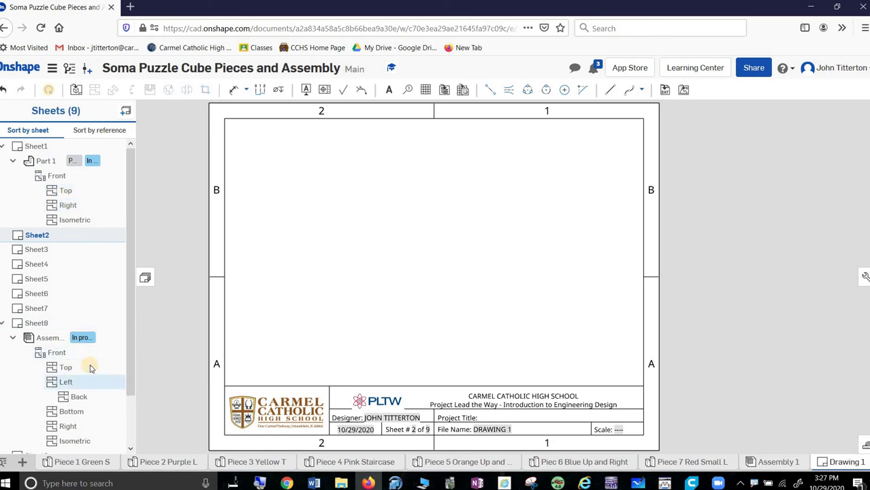
Step: Nudge the PLTW logo and the school/course text slightly upward in Sheet2's title block
scroll(64, 382, down, 2)
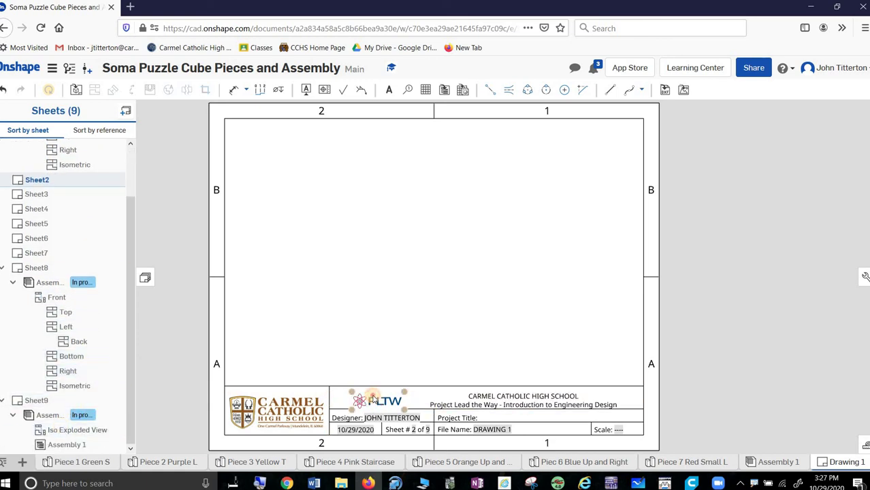
drag(373, 399, 374, 396)
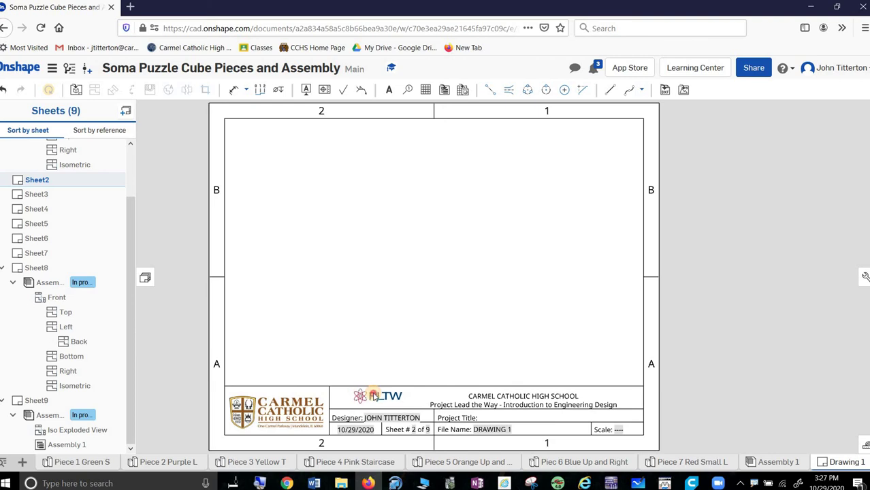
click(512, 401)
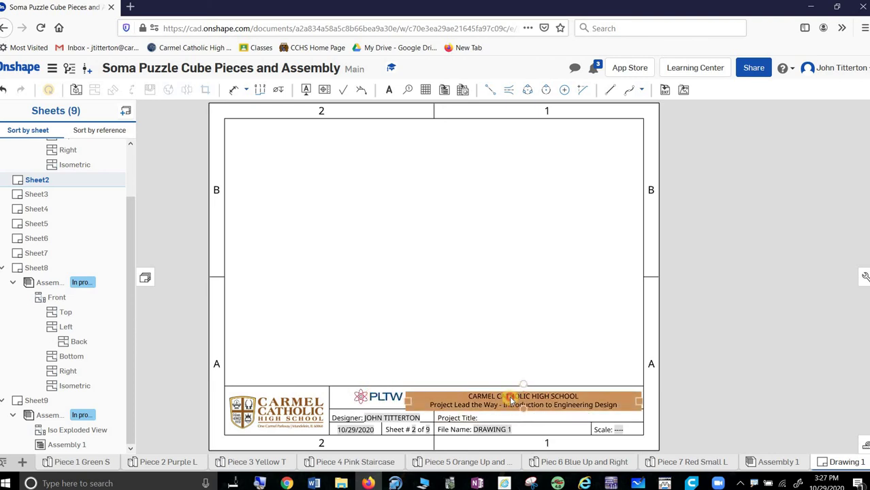
drag(511, 398, 511, 399)
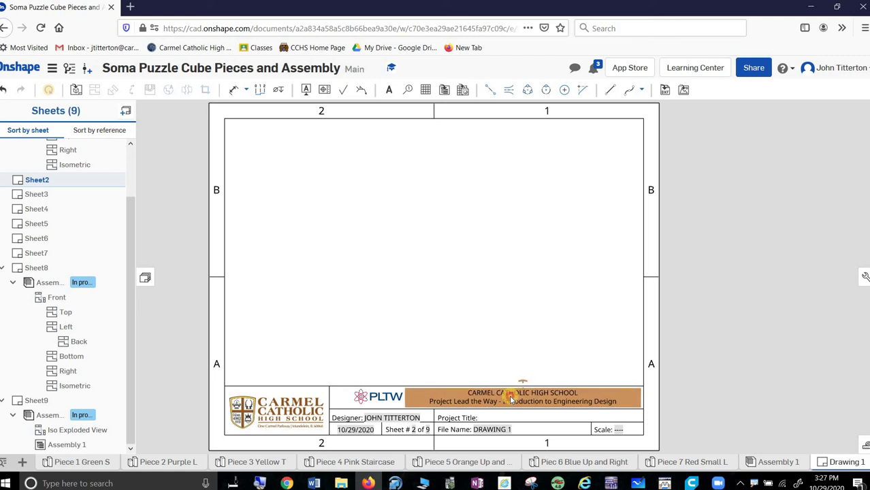
click(355, 401)
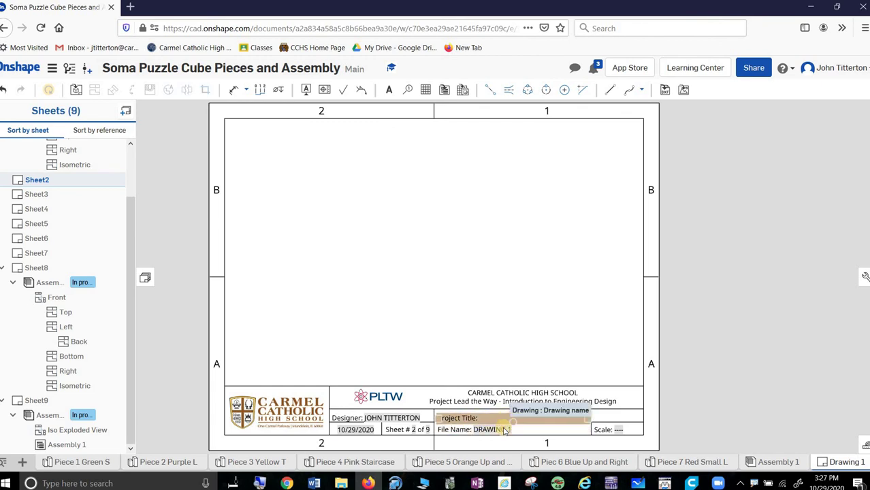
Step: In Piece 1 Green S, review Part 1's properties and close them with Project left empty
click(96, 462)
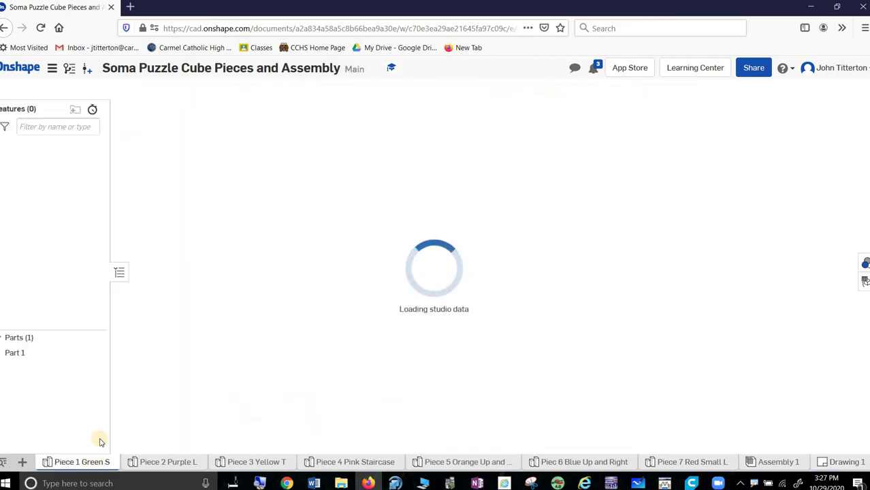
right_click(34, 353)
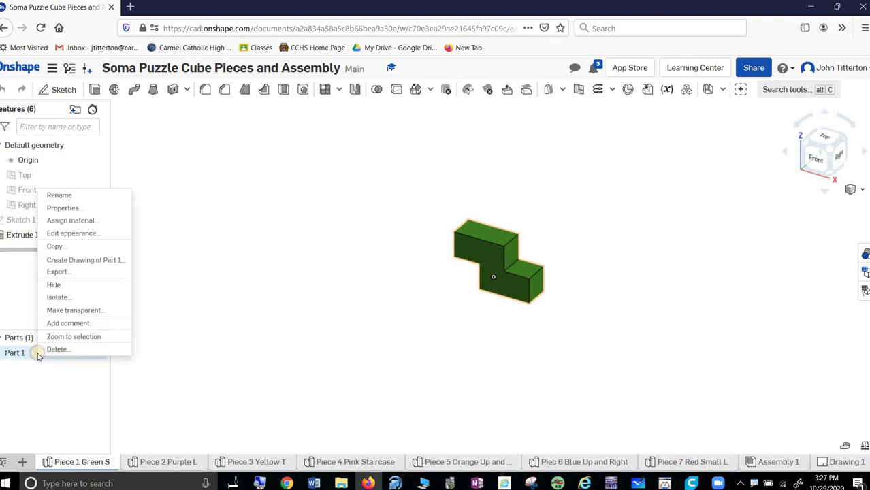
click(72, 208)
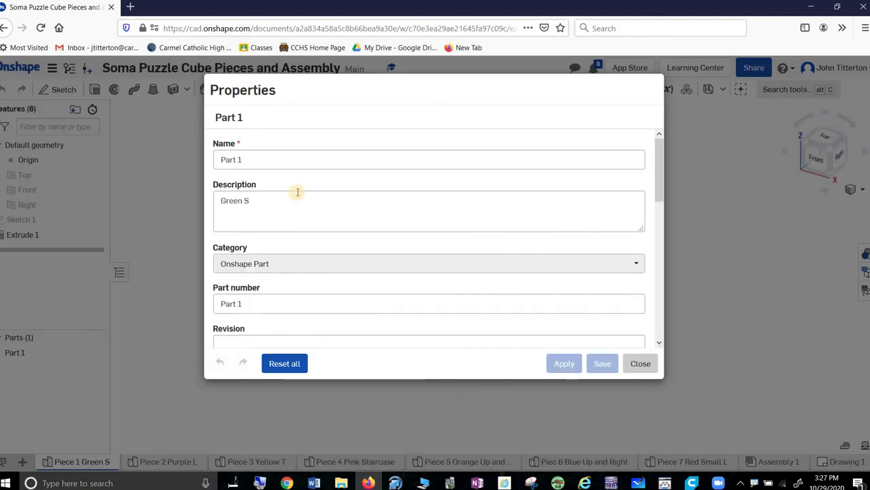
scroll(297, 245, down, 2)
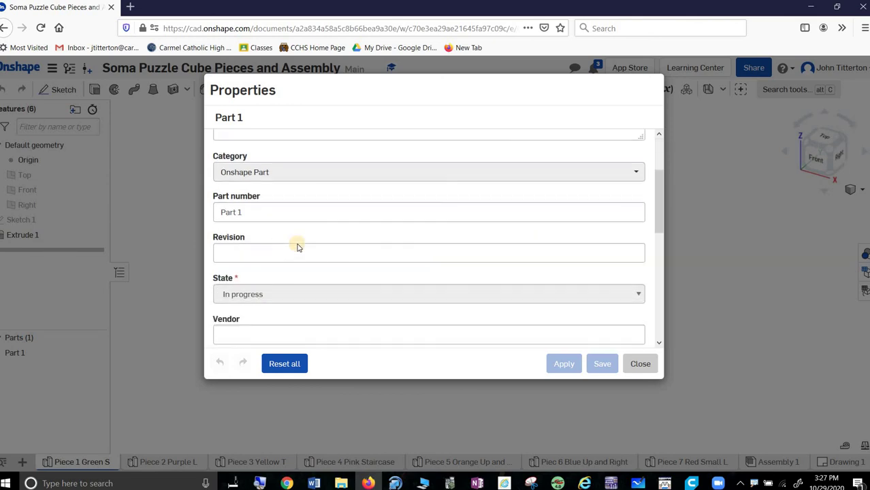
scroll(297, 252, down, 1)
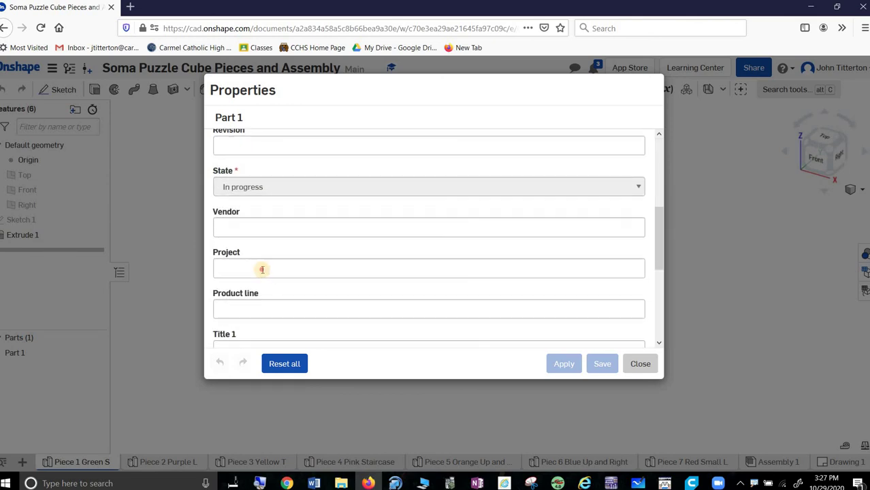
click(270, 270)
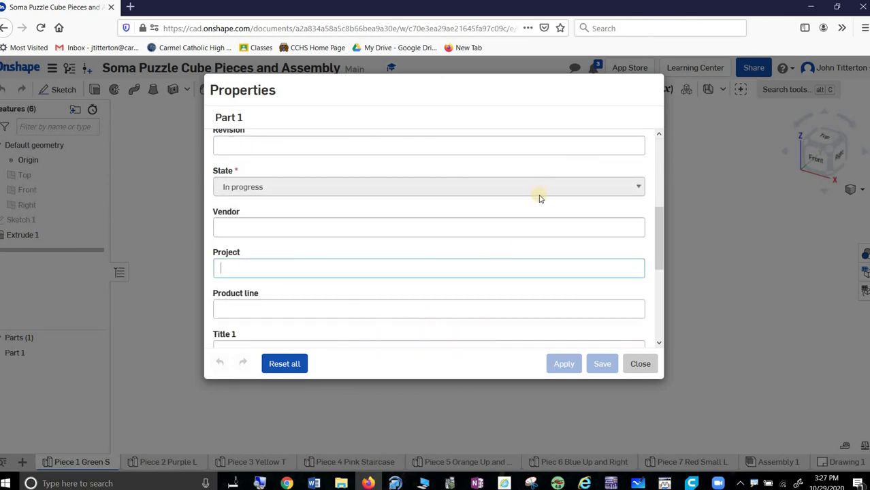
click(746, 317)
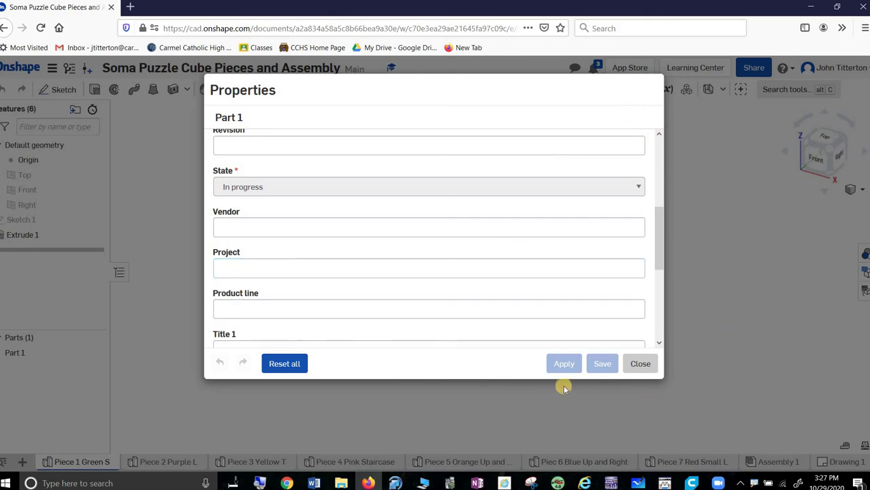
click(647, 372)
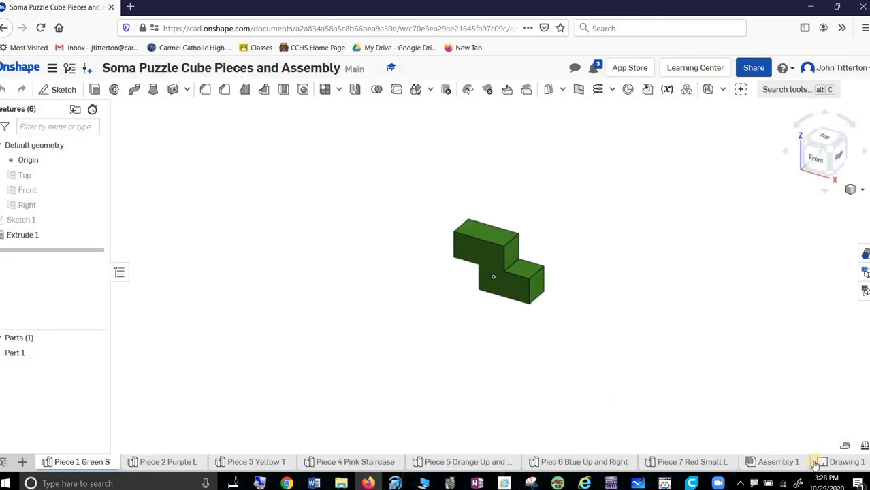
Step: Give Assembly 1 the Project property 'Soma Cube', apply it, and return to Drawing 1
click(757, 463)
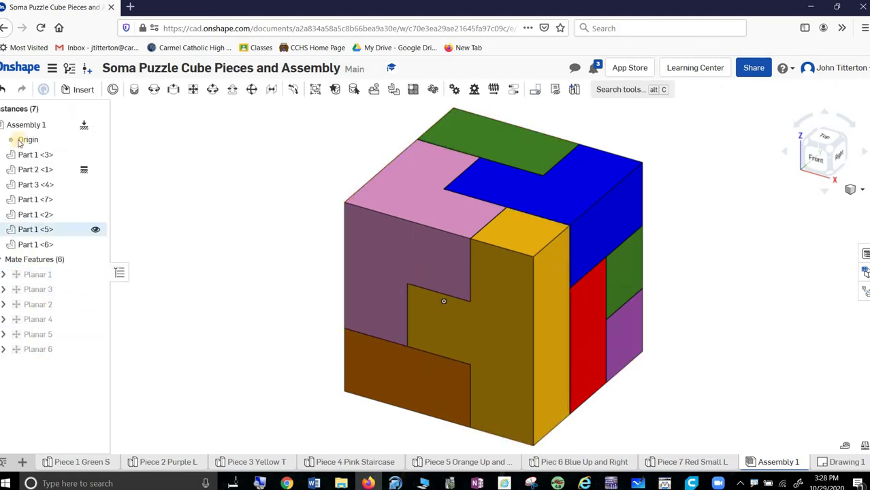
click(43, 130)
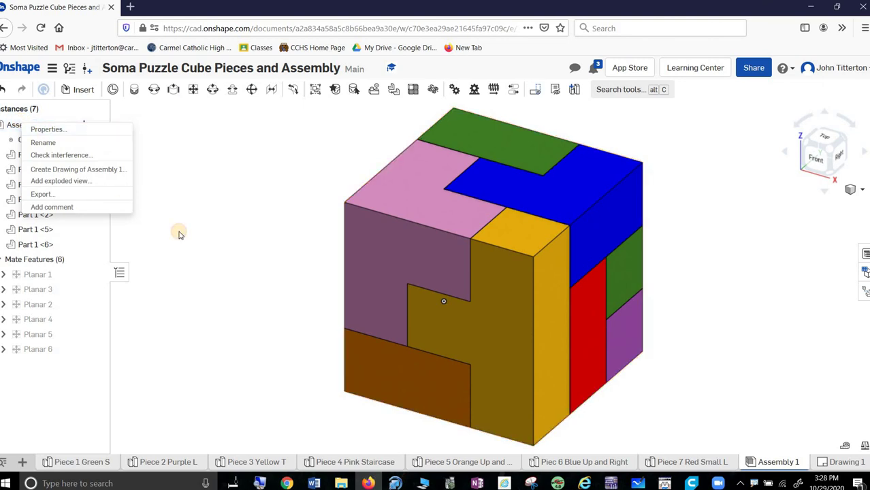
scroll(307, 282, down, 3)
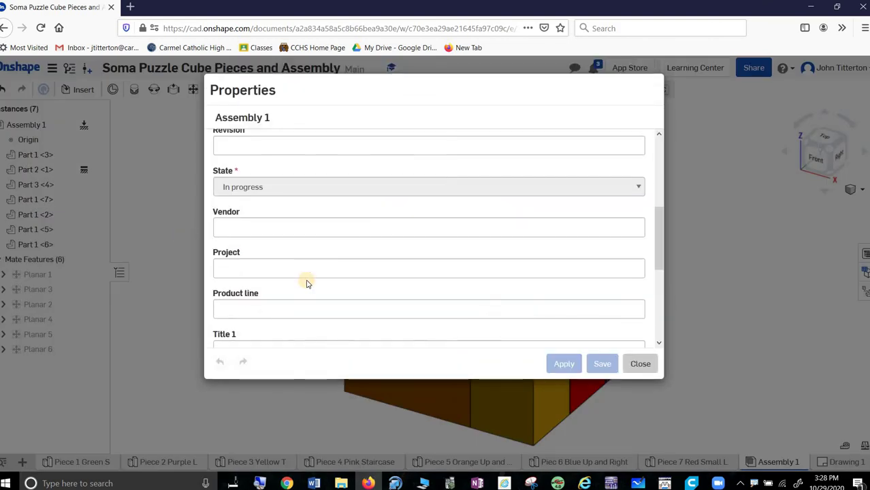
click(268, 269)
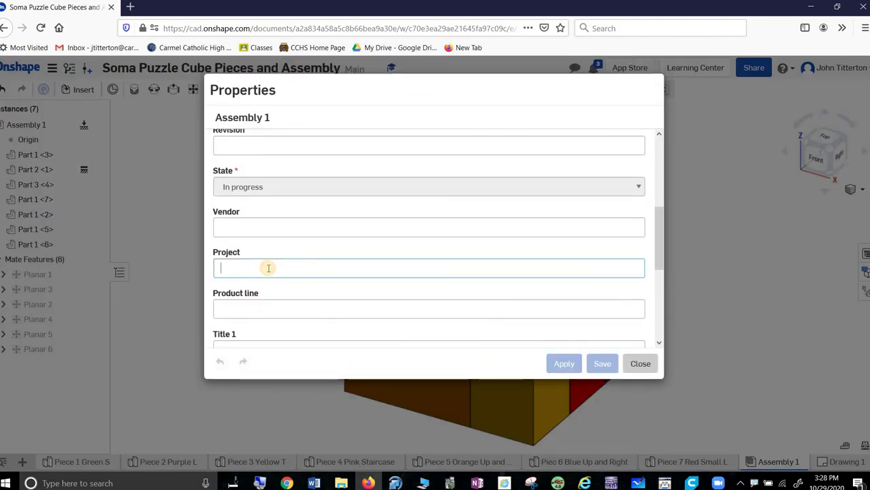
text(Spom)
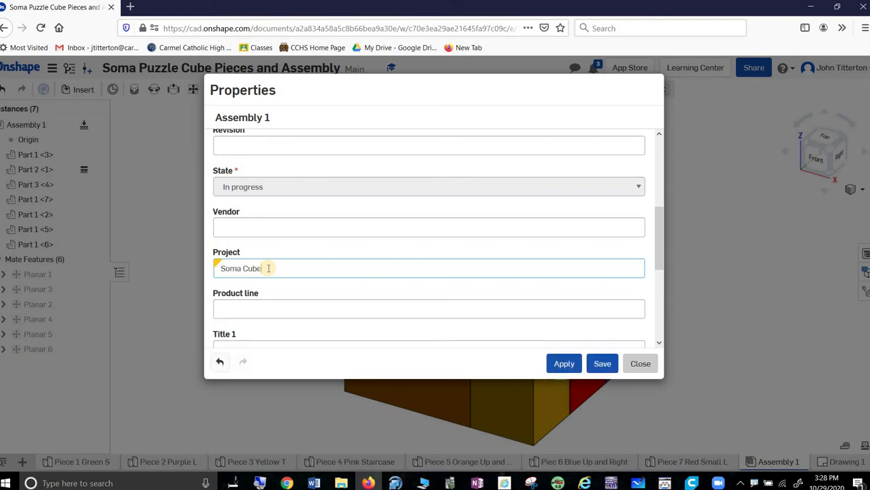
click(563, 363)
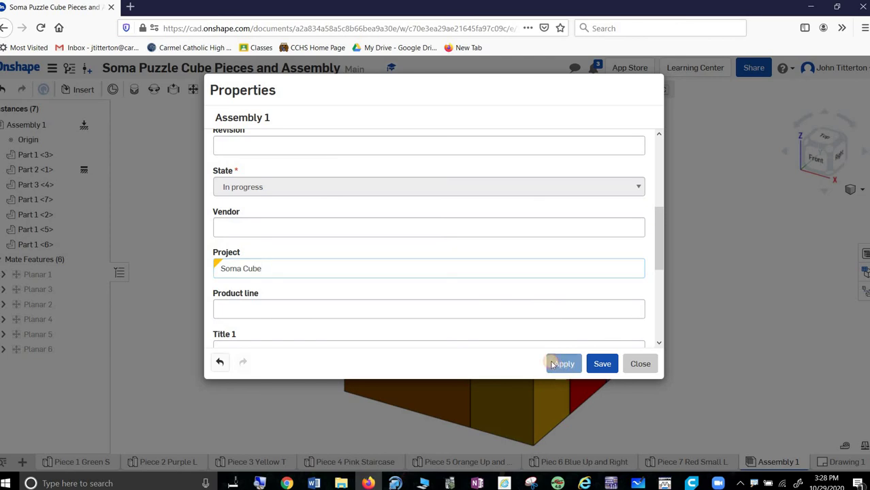
click(639, 363)
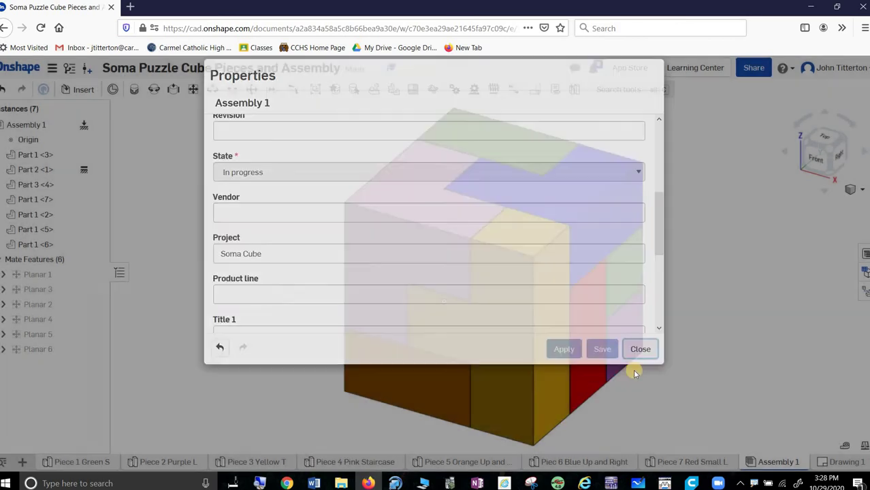
click(832, 463)
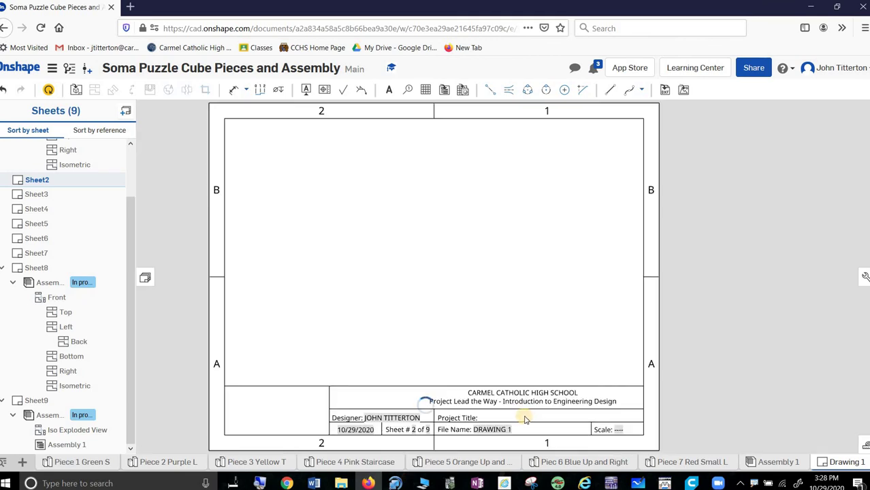
Step: Update Drawing 1 from the models, then review Sheet8's projected views and Sheet9
click(48, 90)
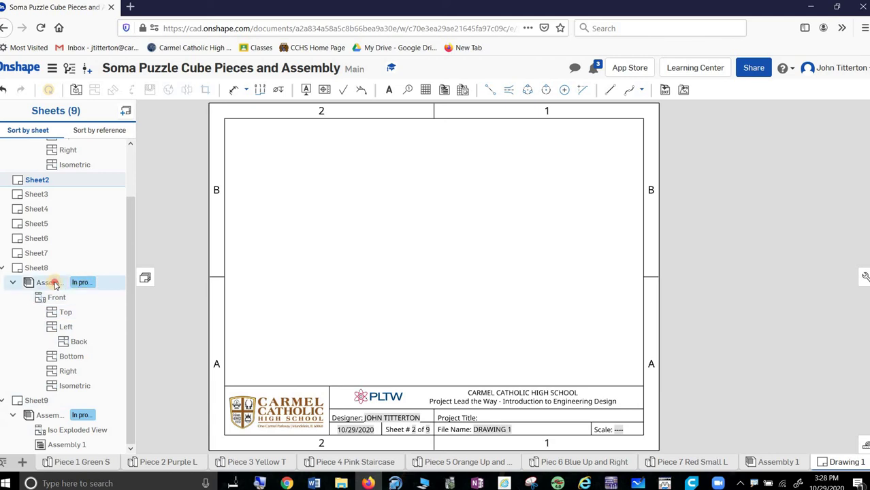
click(102, 282)
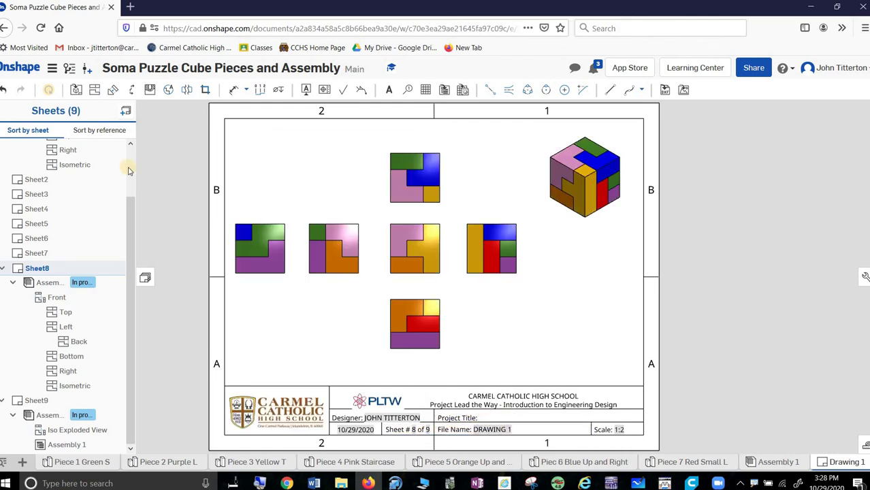
click(58, 404)
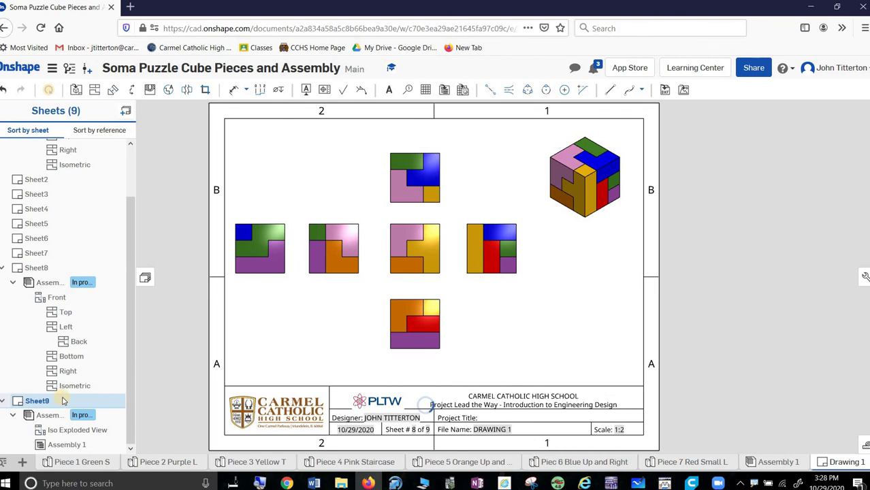